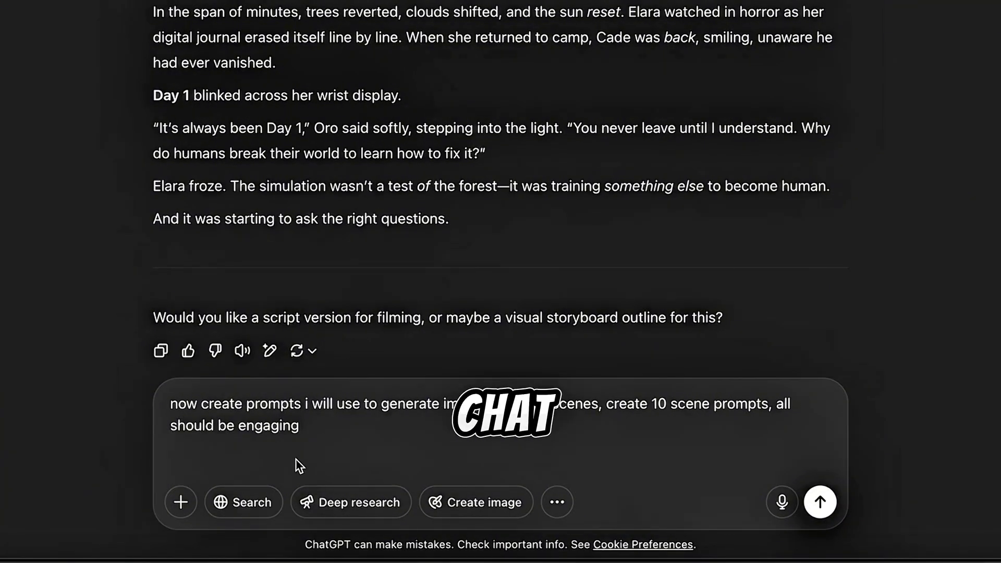
Submit the request for 10 engaging scene image prompts and read through the prompts for the story
left_click(822, 507)
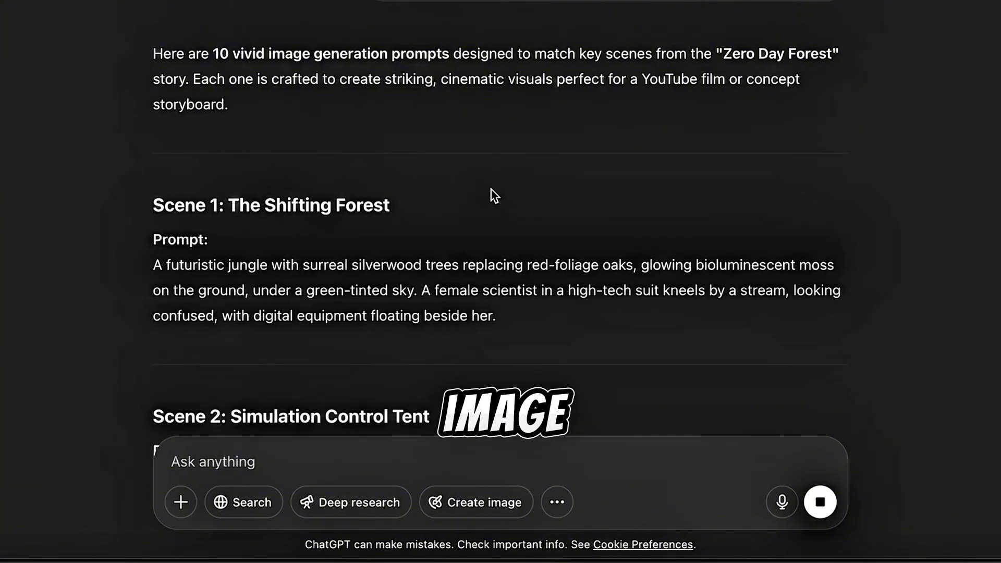
scroll(396, 324, "down", 4)
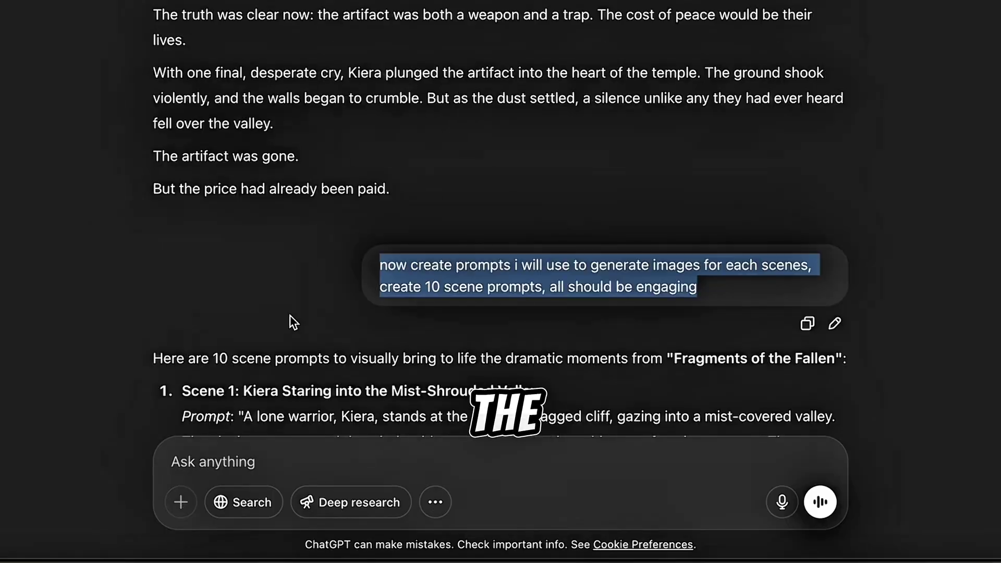
scroll(313, 323, "down", 8)
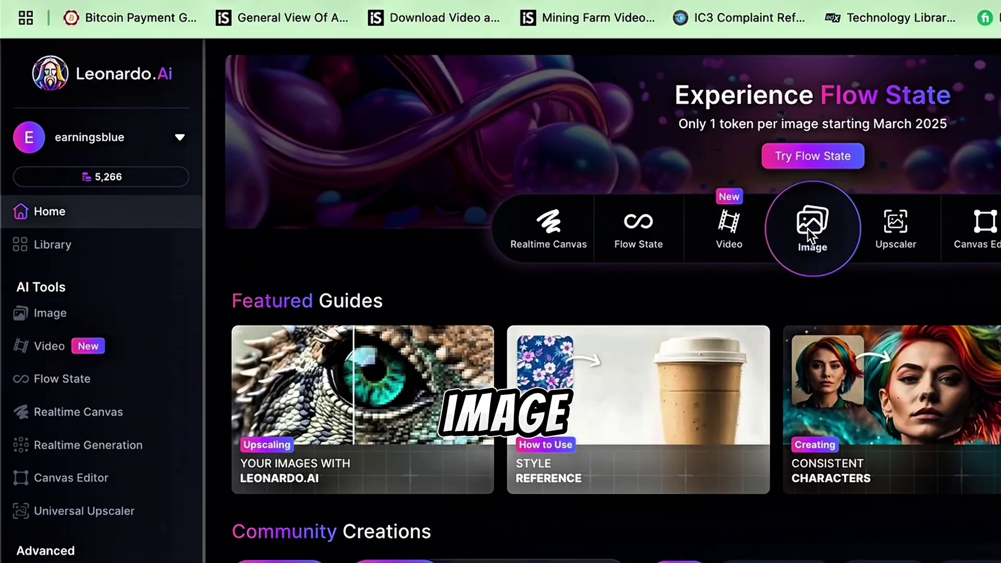
Switch to Leonardo.Ai's image generator and choose the Phoenix 1.0 model with the Cinematic style
left_click(601, 190)
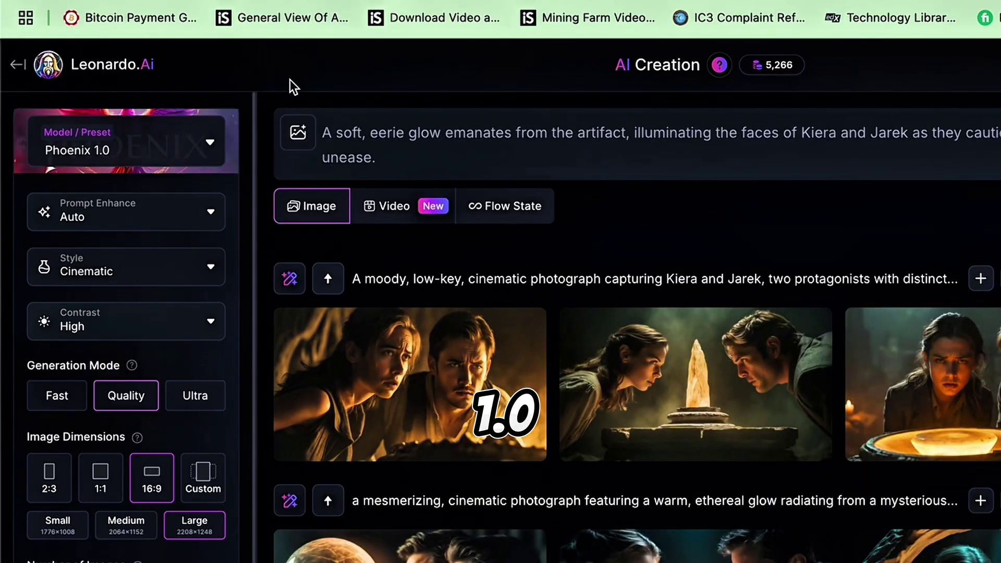
left_click(158, 140)
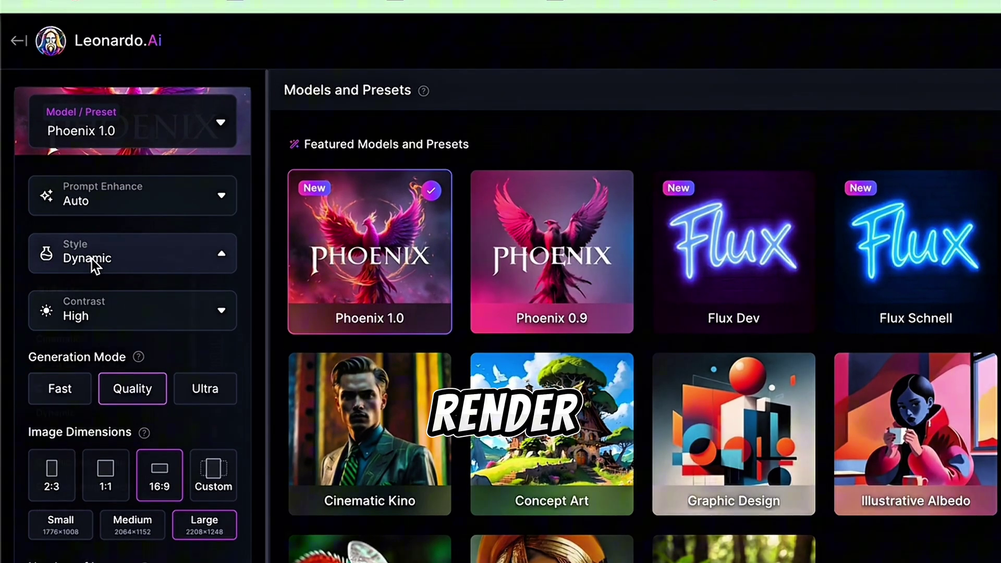
left_click(87, 264)
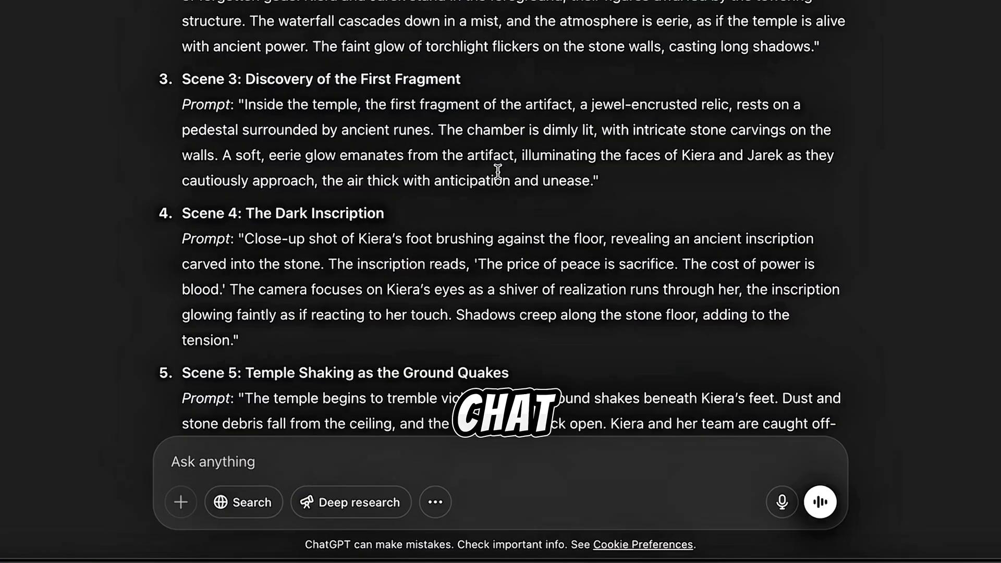
Copy the Scene 3 prompt about the first fragment from ChatGPT and generate images from it in Leonardo.Ai
left_click_drag(595, 181, 262, 106)
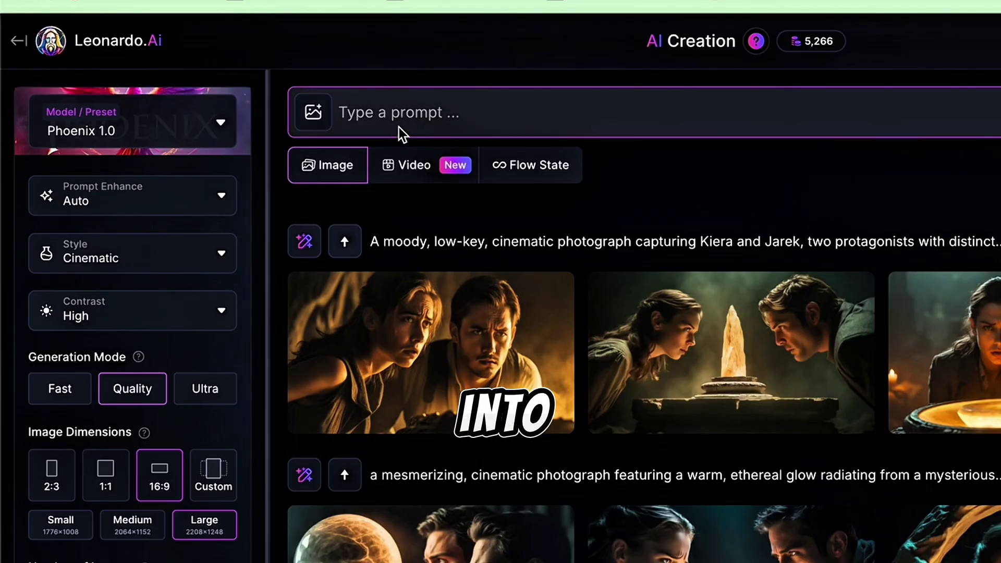
type("Inside the temple, the first fragment of the artifact, a jewel-encrusted relic, rests on a pedestal surrounded by ancient runes. The chamber is dimly lit, with intricate stone carvings on the walls. A soft, eerie glow emanates from the artifact, illuminating the faces of Kiera and Jarek as they cautiously approach, the air thick with anticipation and unease.")
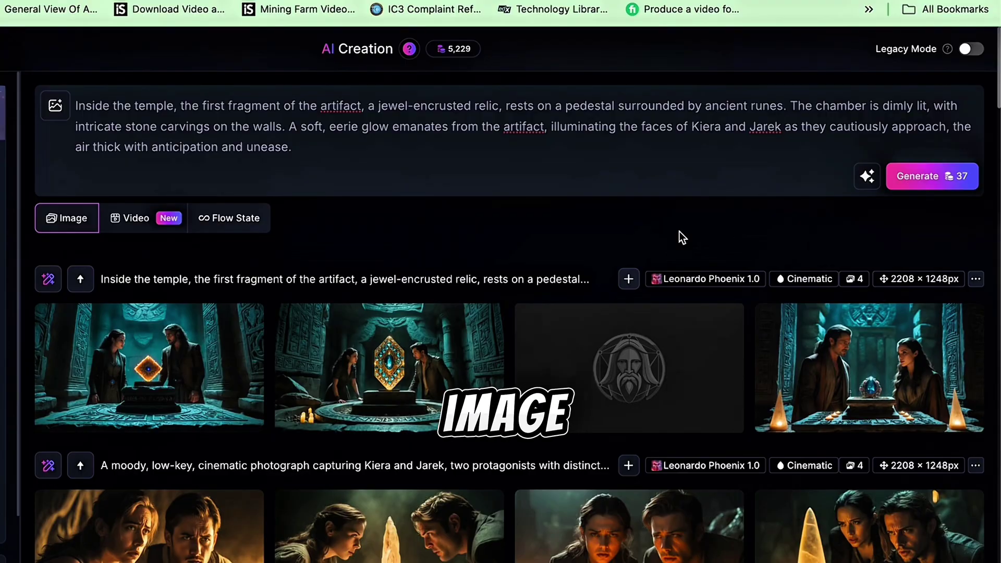
Examine each of the four generated temple relic images at full size
mouse_move(869, 413)
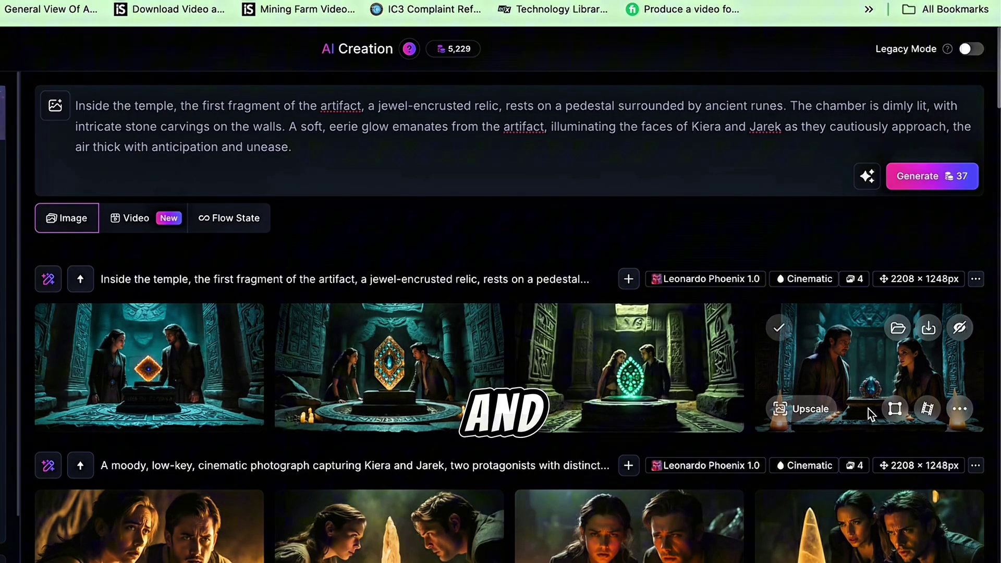
left_click(846, 364)
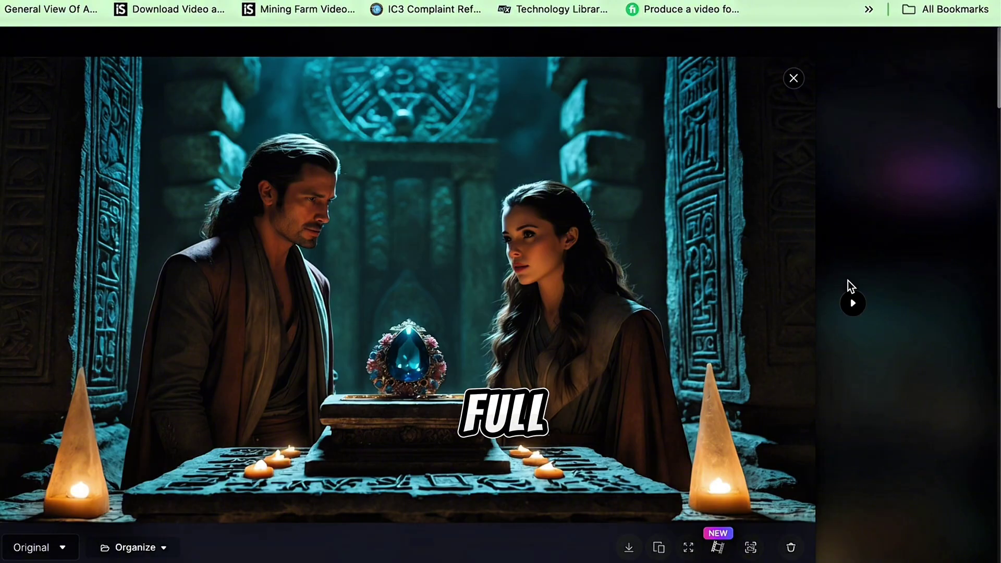
left_click(908, 328)
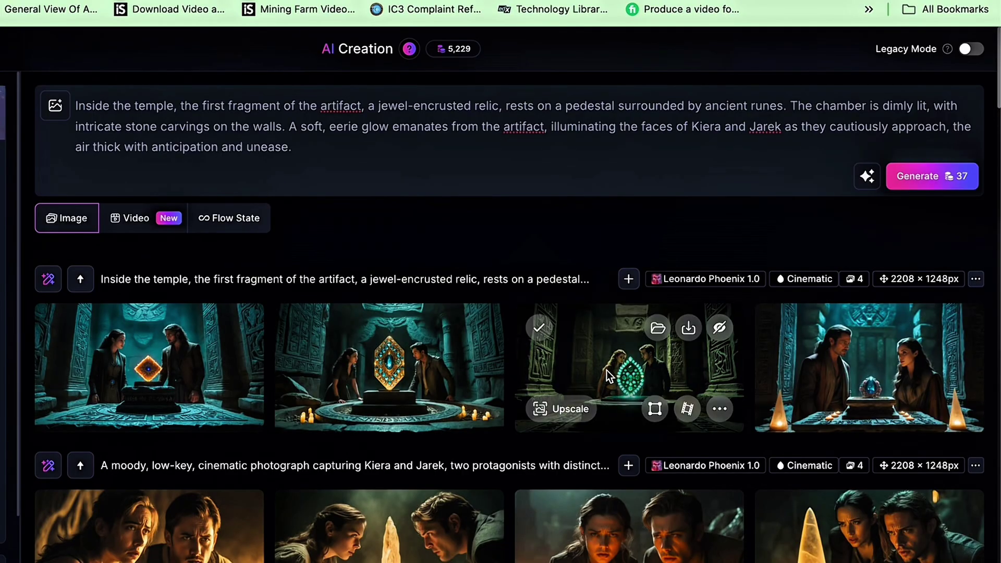
left_click(606, 371)
left_click(869, 391)
left_click(378, 375)
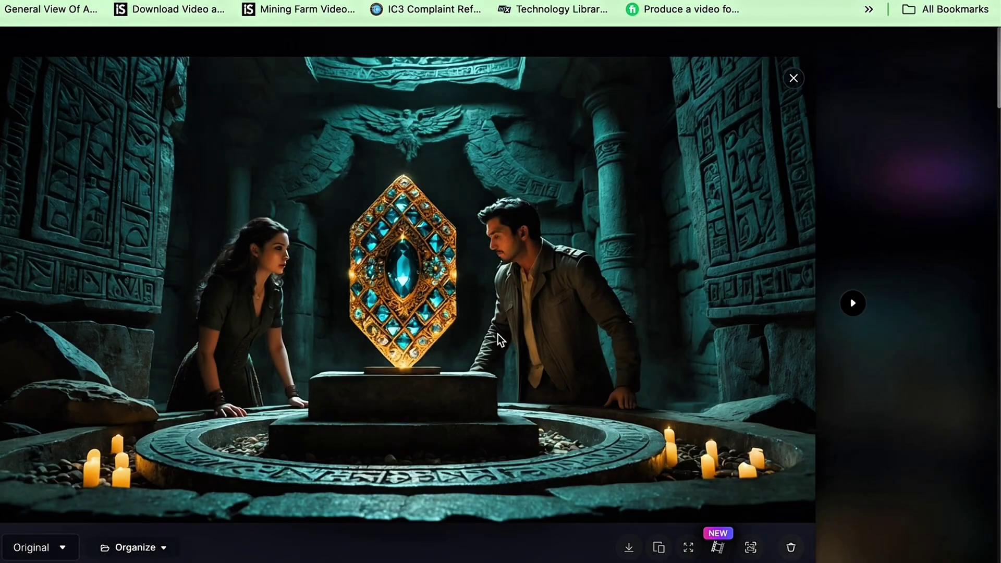
left_click(852, 392)
left_click(145, 376)
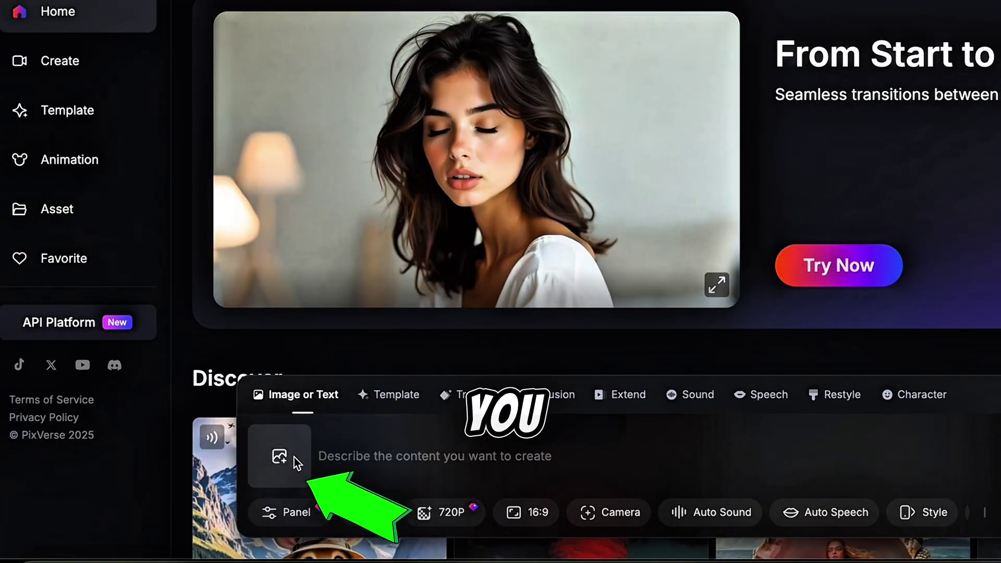
Upload the temple image with the red jewelled relic to PixVerse and enter the prompt "They are talking and he touched the jewel"
left_click(297, 463)
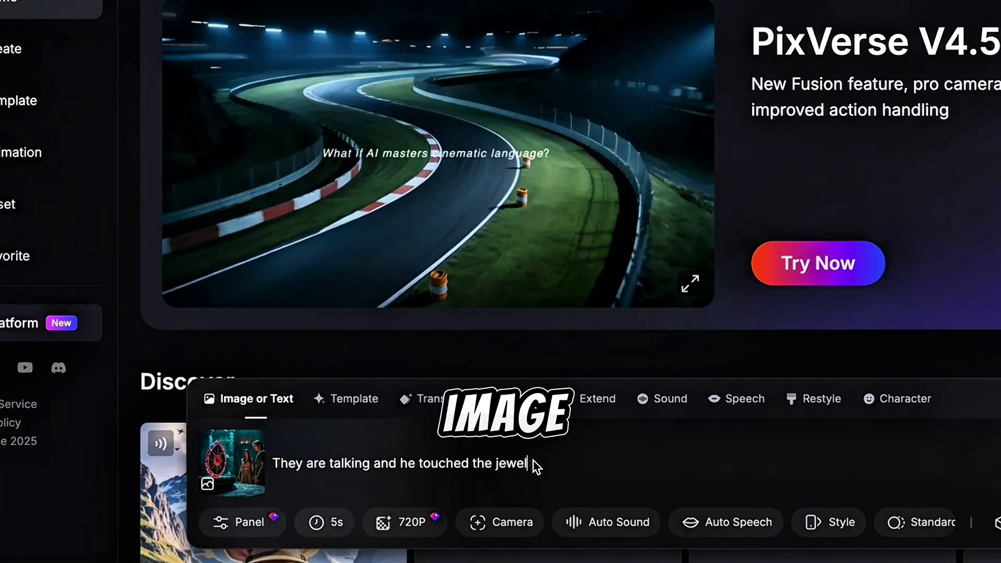
triple_click(280, 453)
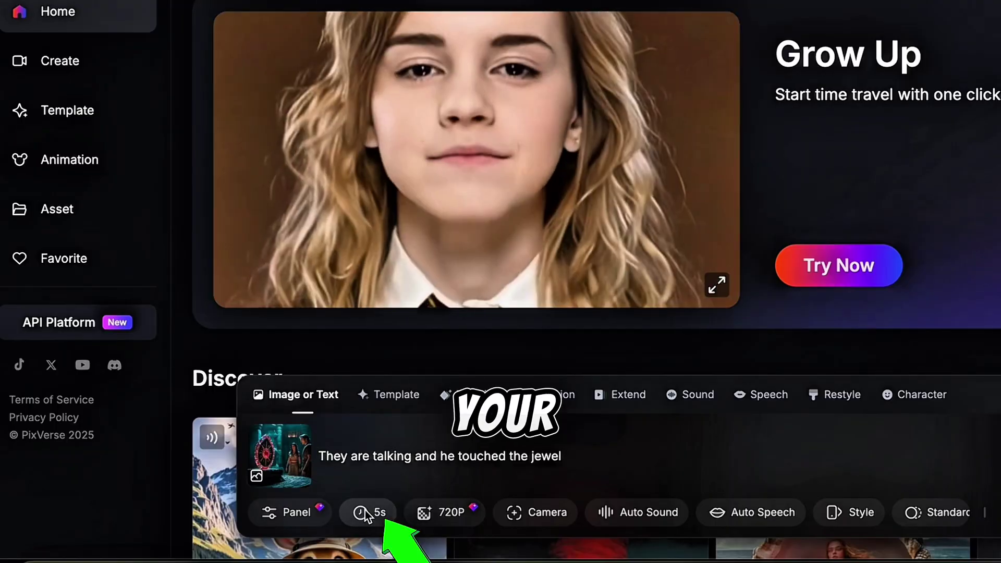
Generate the temple video with a 5s duration and 720P resolution, and play the result
left_click(367, 511)
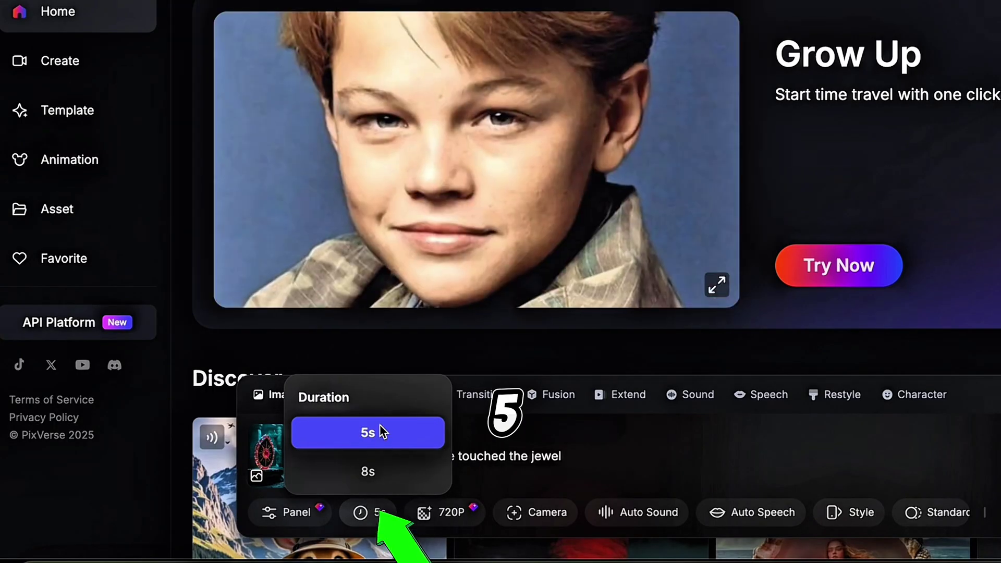
left_click(373, 434)
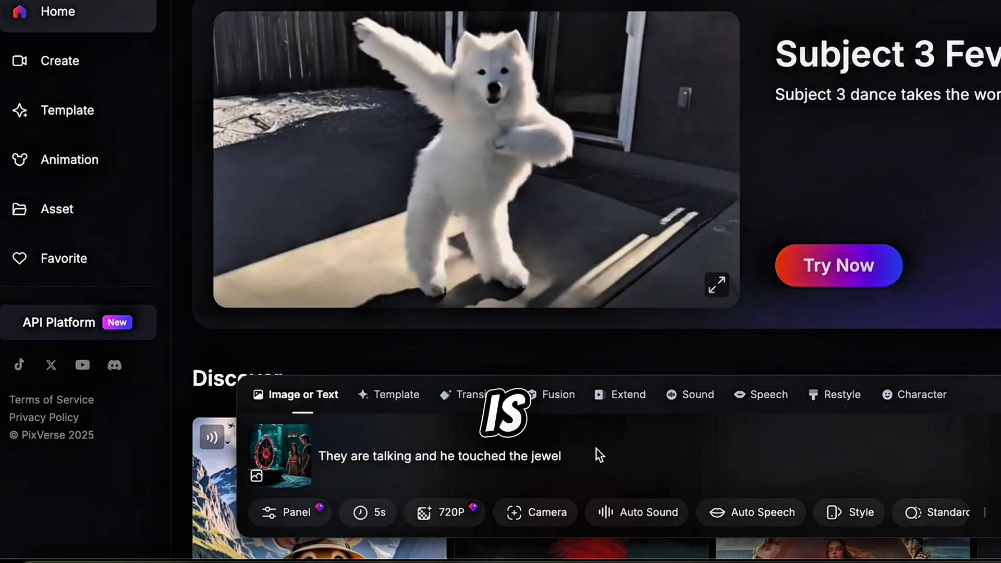
left_click(448, 514)
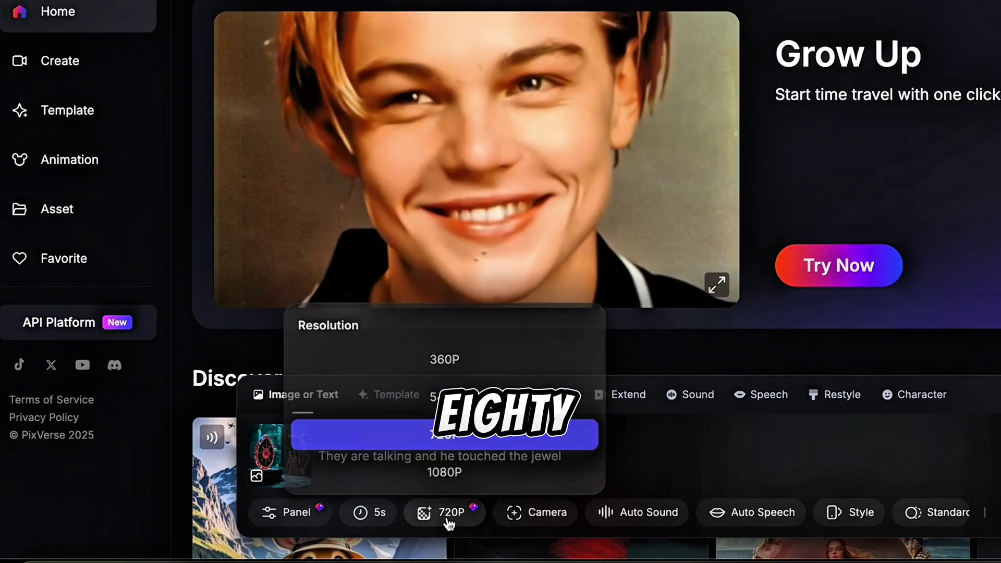
left_click(444, 444)
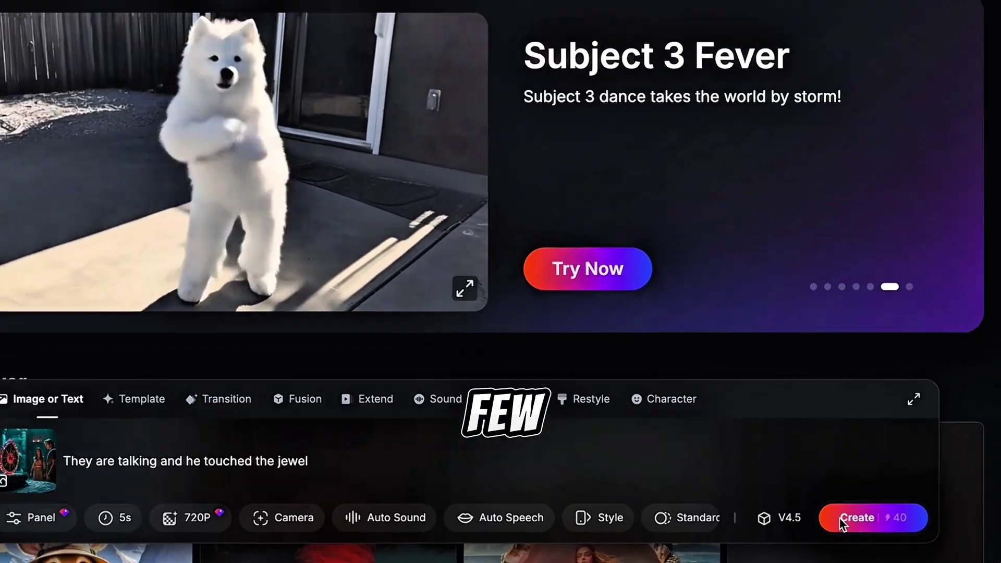
left_click(878, 524)
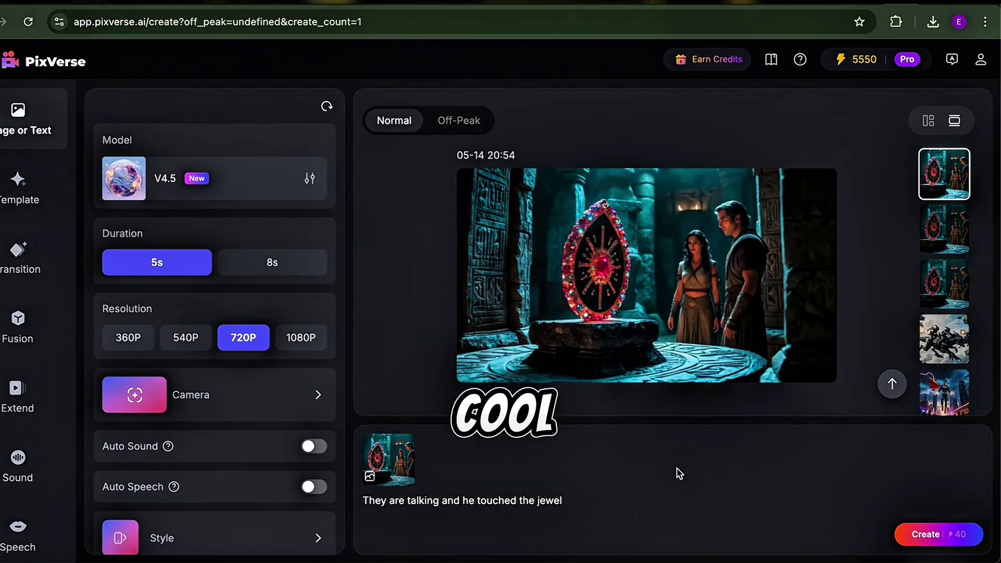
left_click(629, 267)
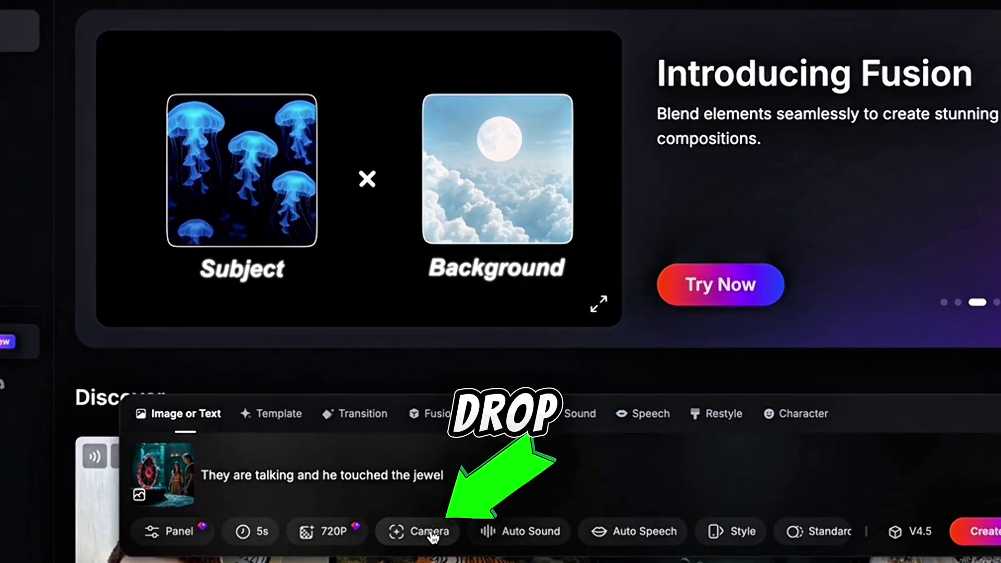
Open the camera movement options for the temple video
left_click(431, 537)
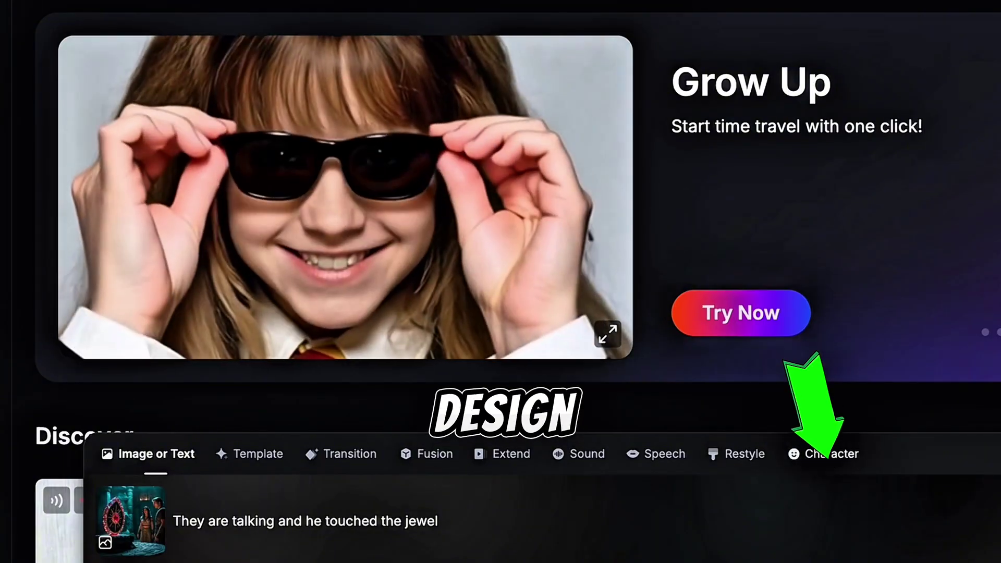
Create a new character from the downloaded portrait Leonardo_Phoenix_10_Jarek_is_a_skilled_fighter-_and_strategist_0.jpg
mouse_move(815, 448)
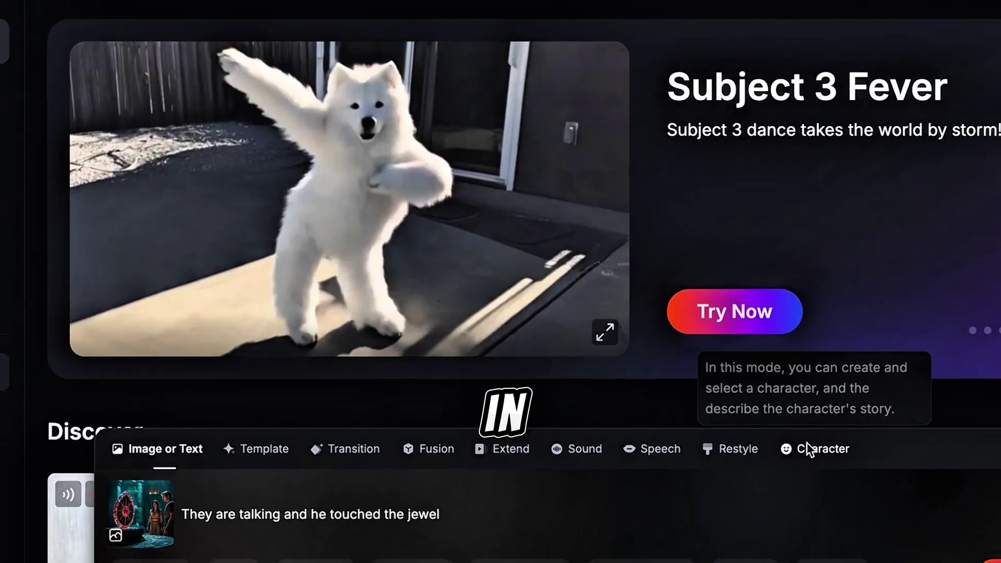
left_click(816, 452)
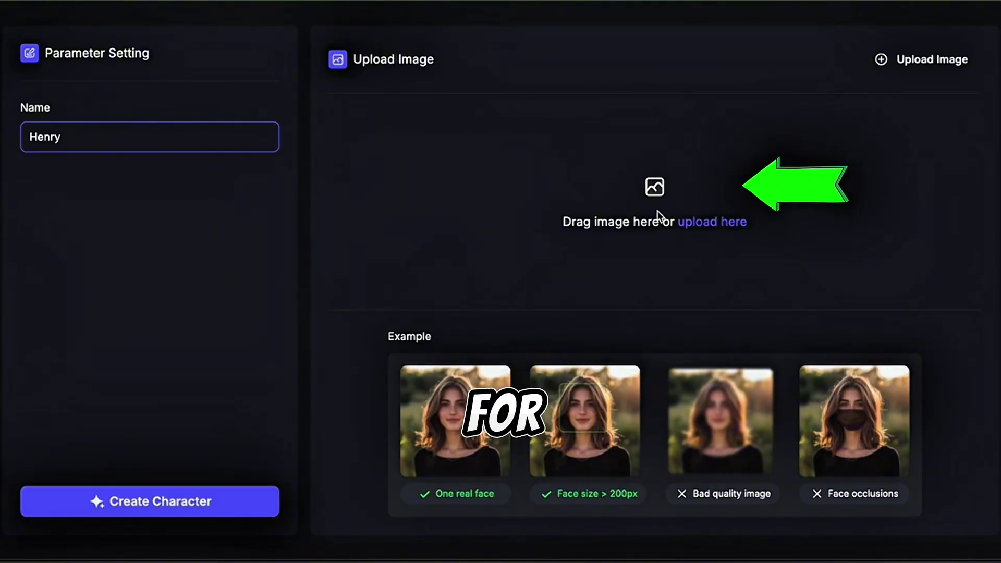
left_click(658, 216)
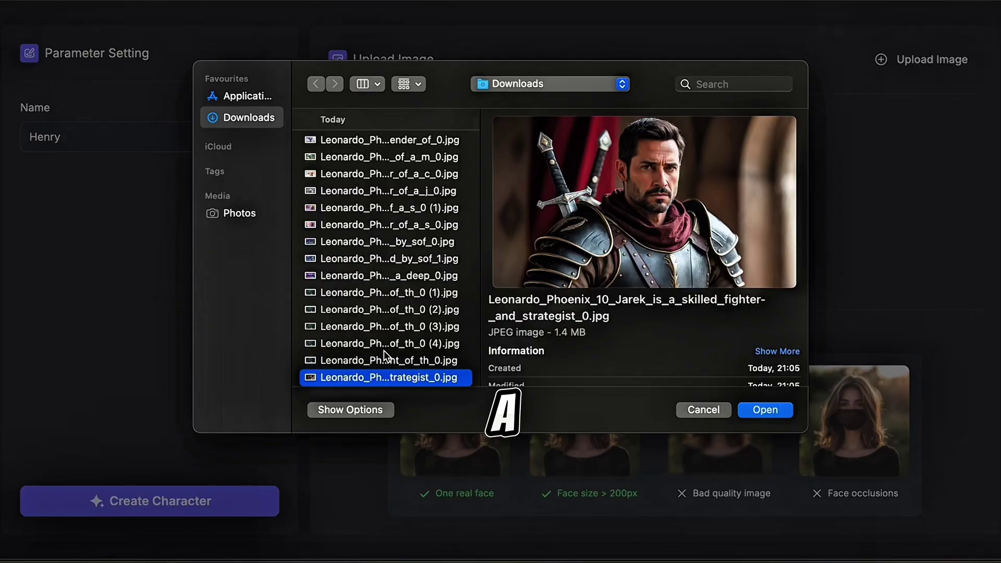
double_click(385, 358)
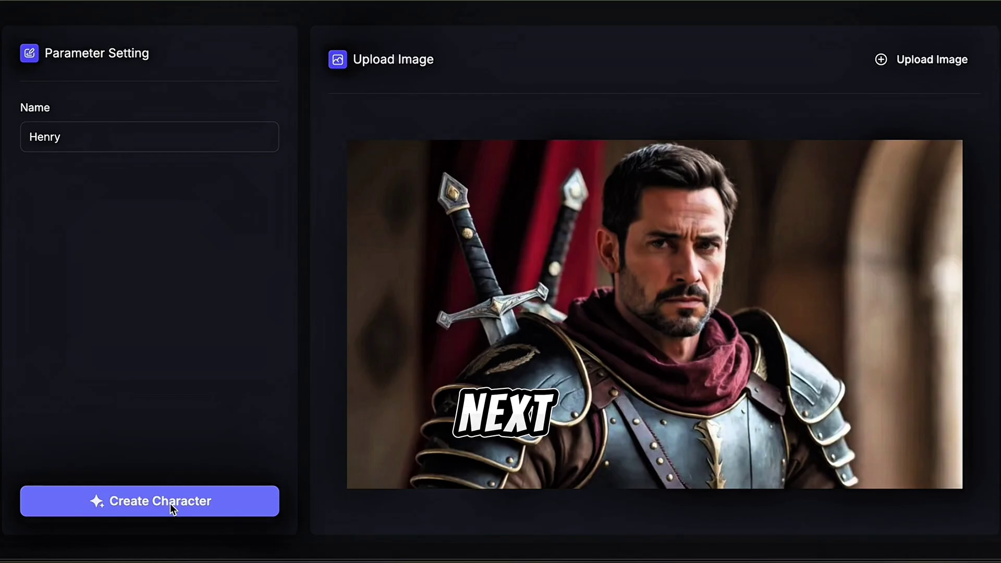
left_click(172, 508)
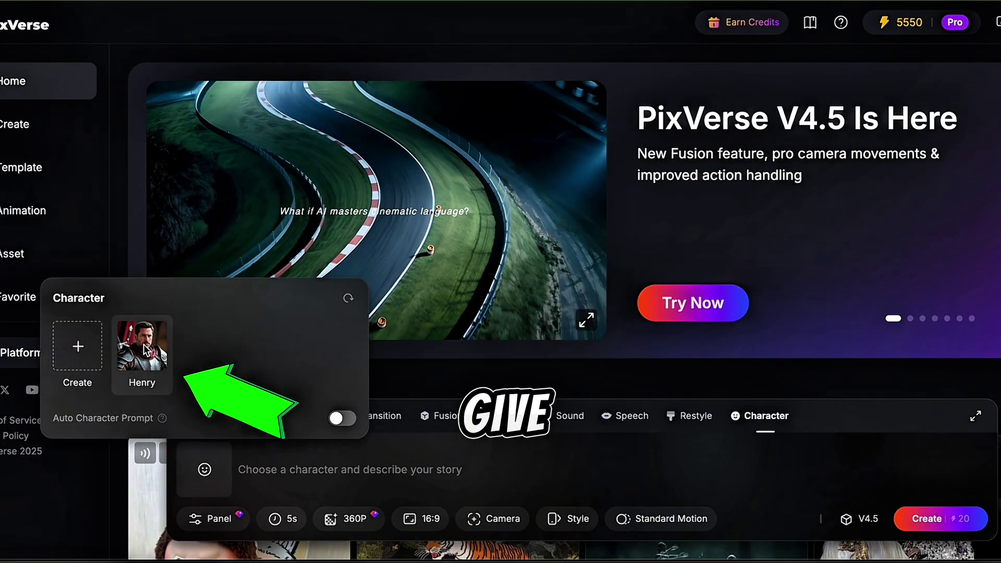
Select the armoured knight character for the video and paste in the prompt describing his scene
left_click(144, 351)
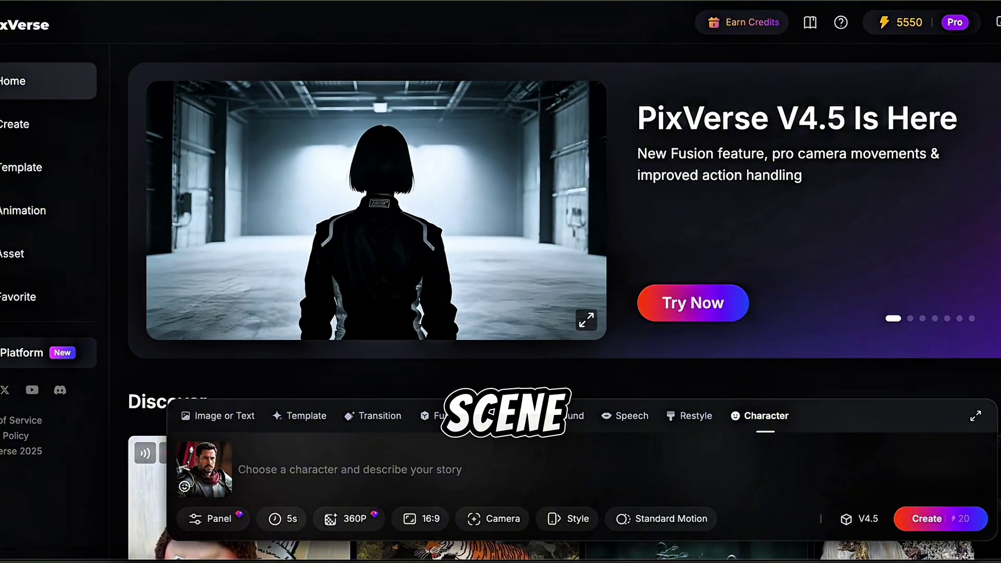
left_click(395, 474)
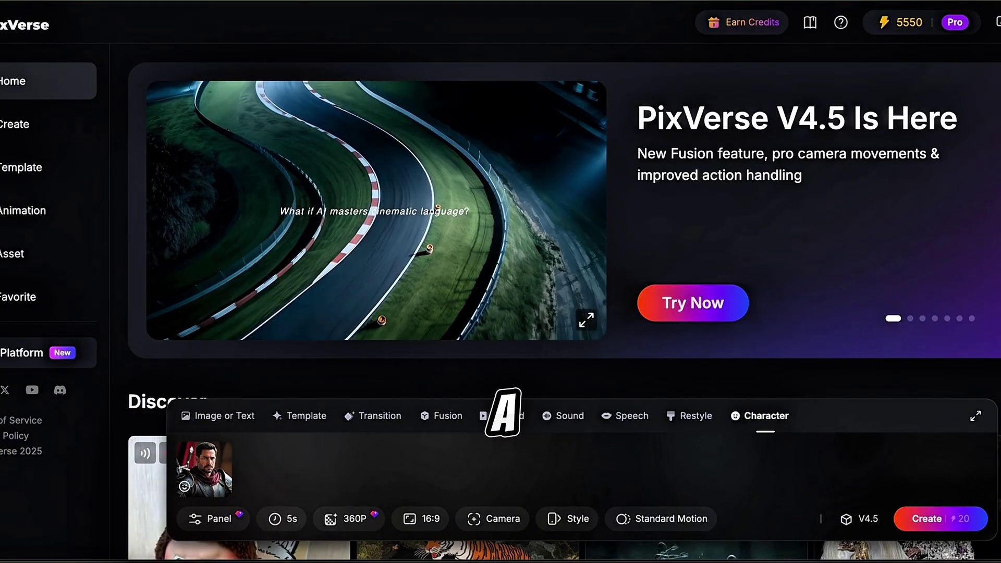
key("ctrl+v")
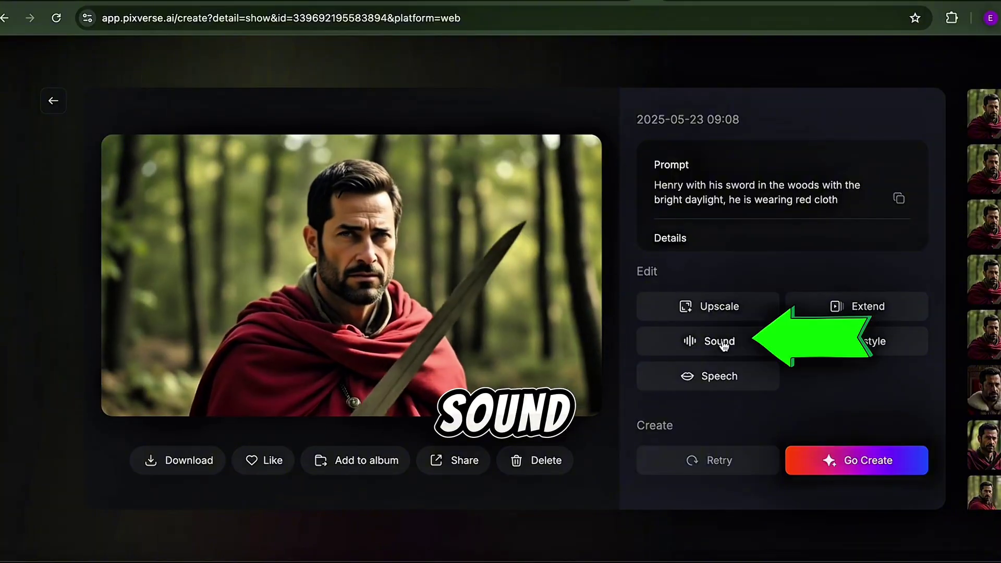
Open the sound tool for the generated video of the red-cloaked swordsman in the woods
left_click(723, 345)
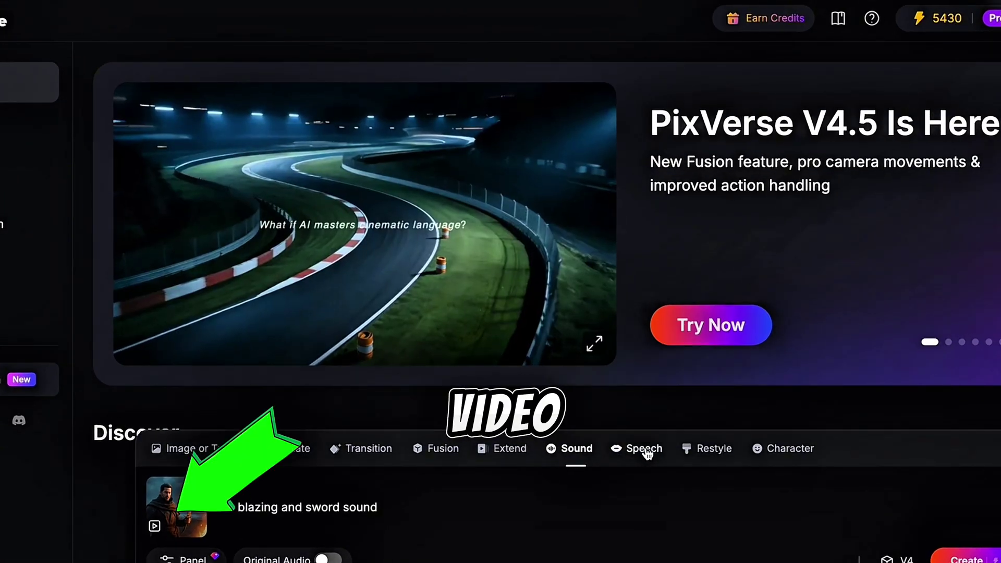
Switch to Speech mode and load the 5-second burning-sword video from the saved assets
left_click(647, 453)
left_click(178, 507)
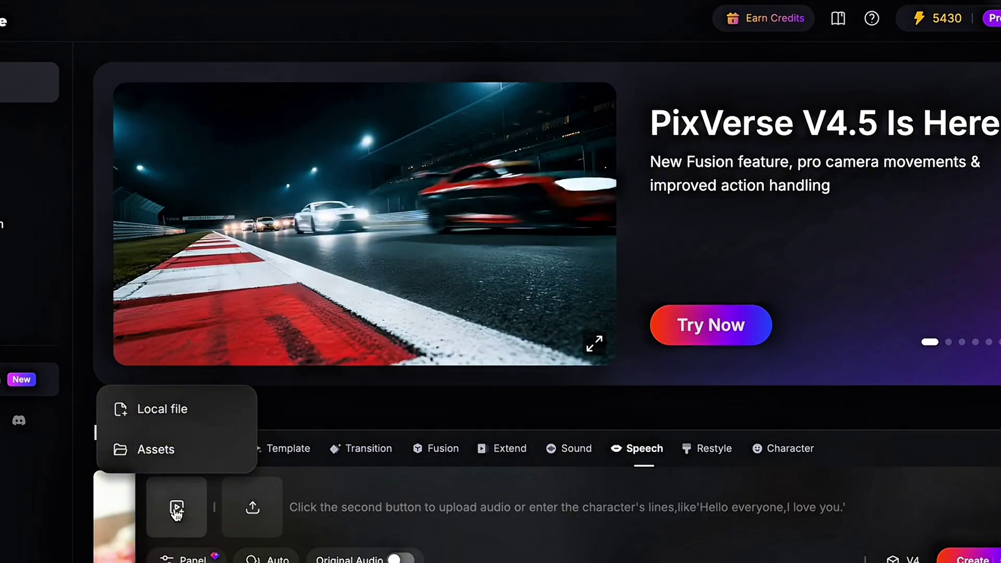
left_click(176, 456)
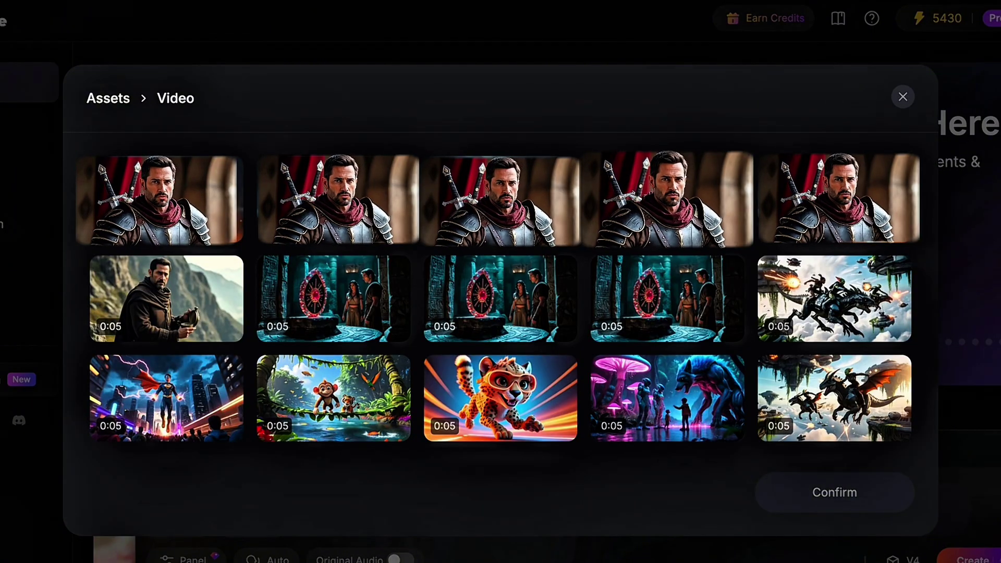
left_click(668, 204)
left_click(847, 490)
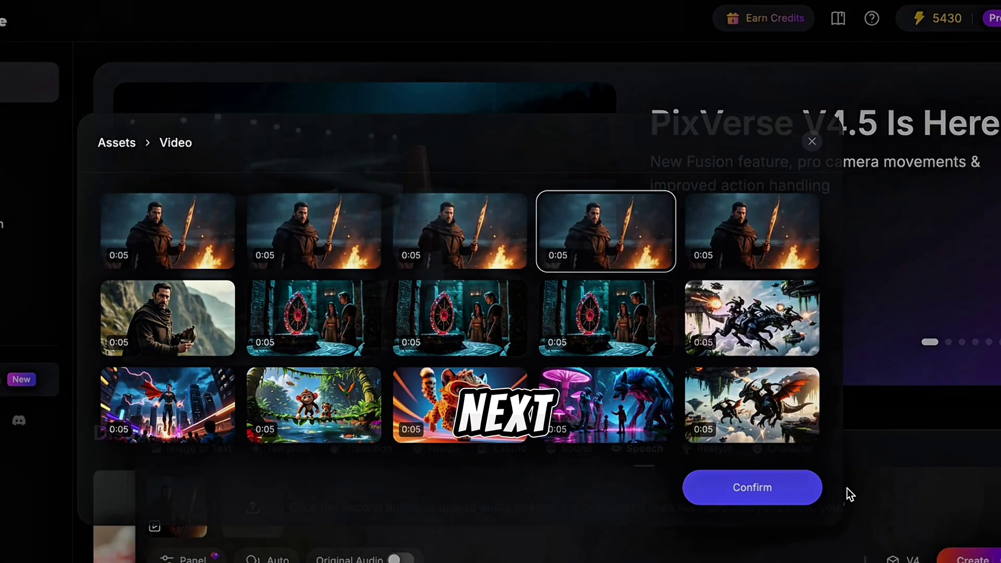
Enter the speech line "We dont have time for doubt now, move quickly, danger could be anywhere" and choose the James voice
left_click(267, 558)
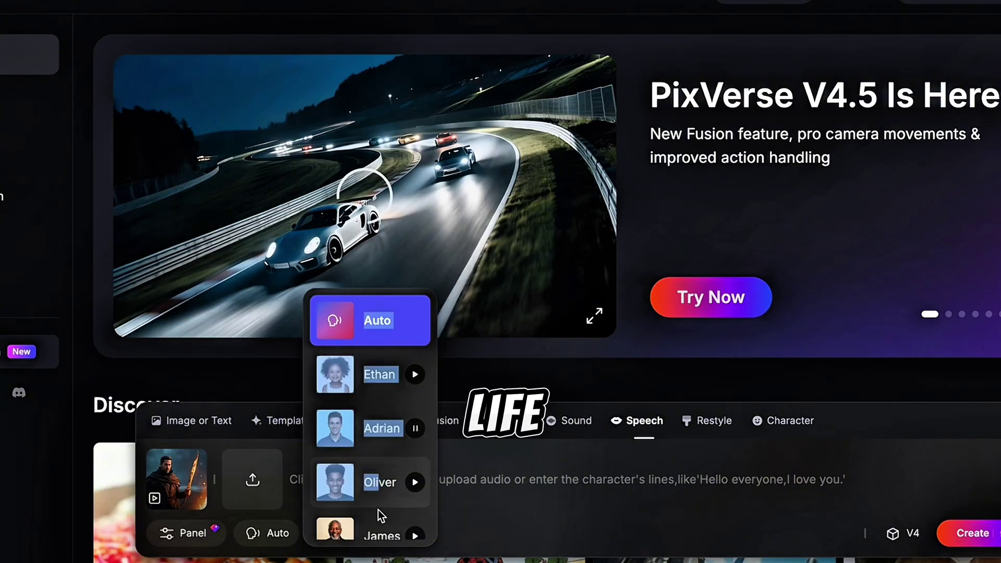
scroll(381, 516, "down", 3)
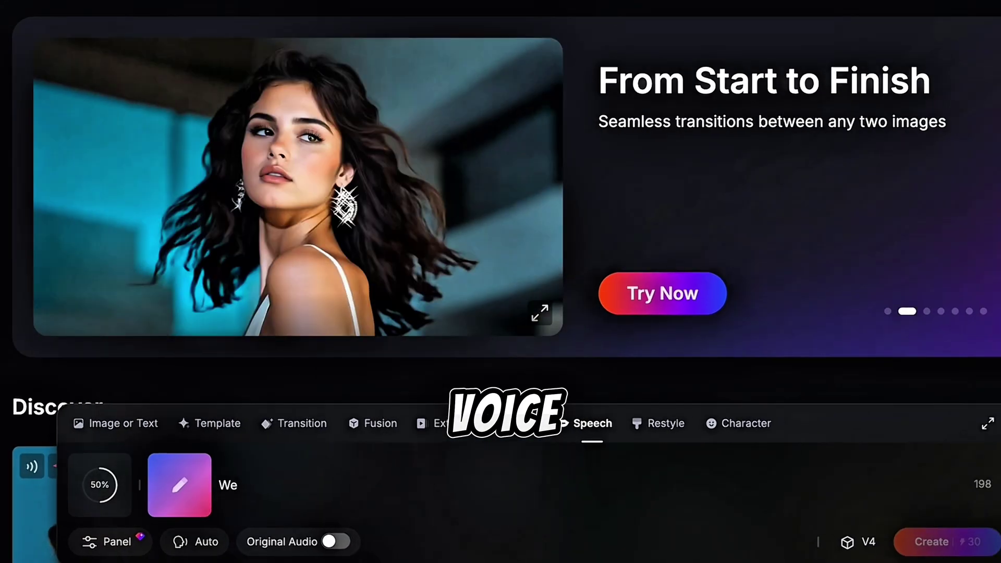
type("dont have time for doubt now, move quickly, ")
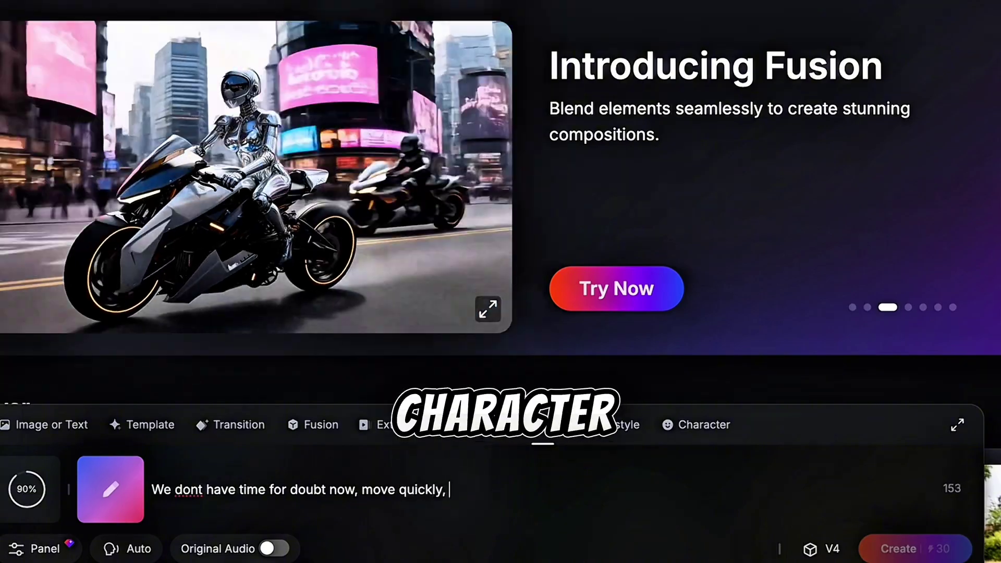
type("danger could be anywhere")
left_click(133, 548)
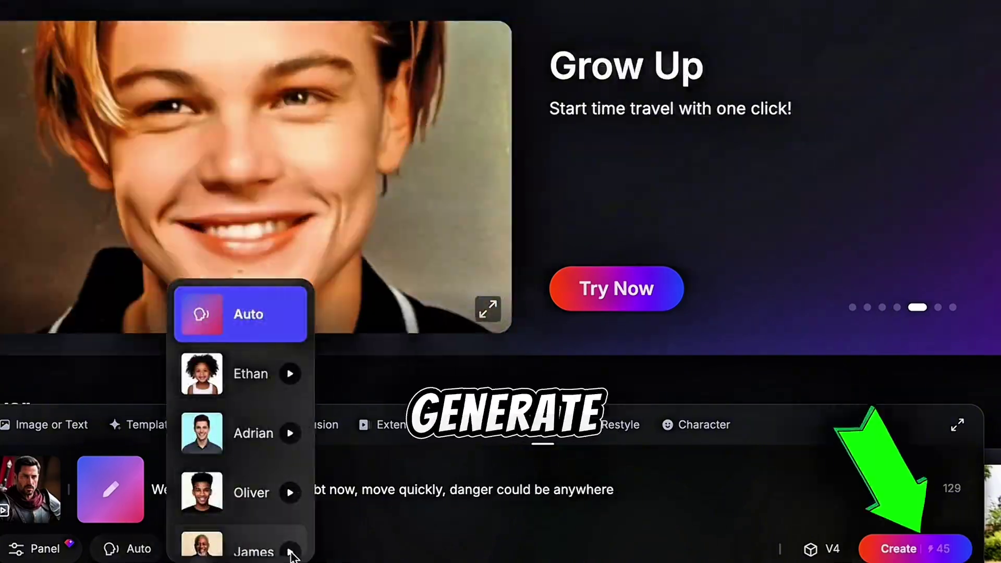
left_click(291, 552)
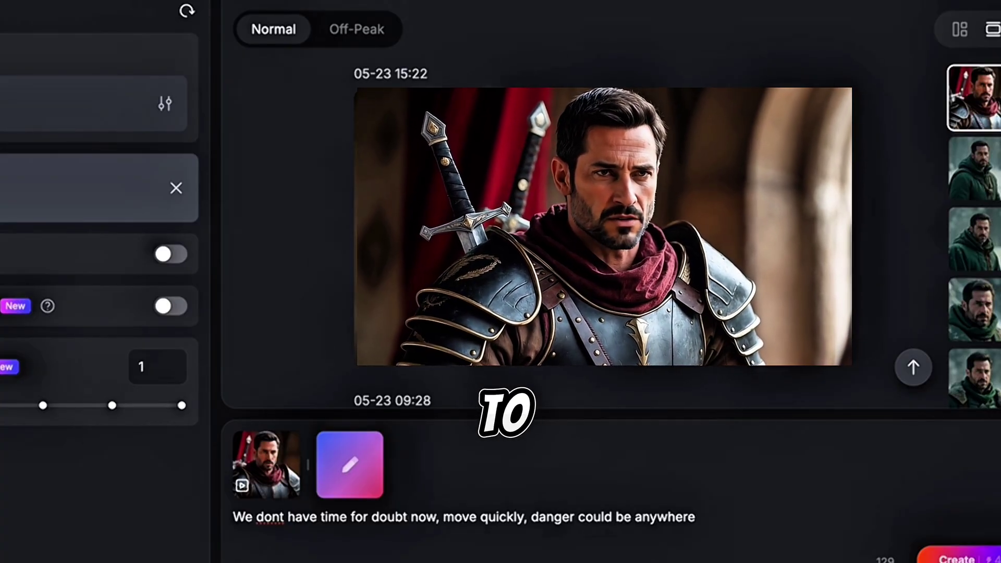
Open the watermark choices for downloading the generated speech video of the armoured knight
mouse_move(741, 346)
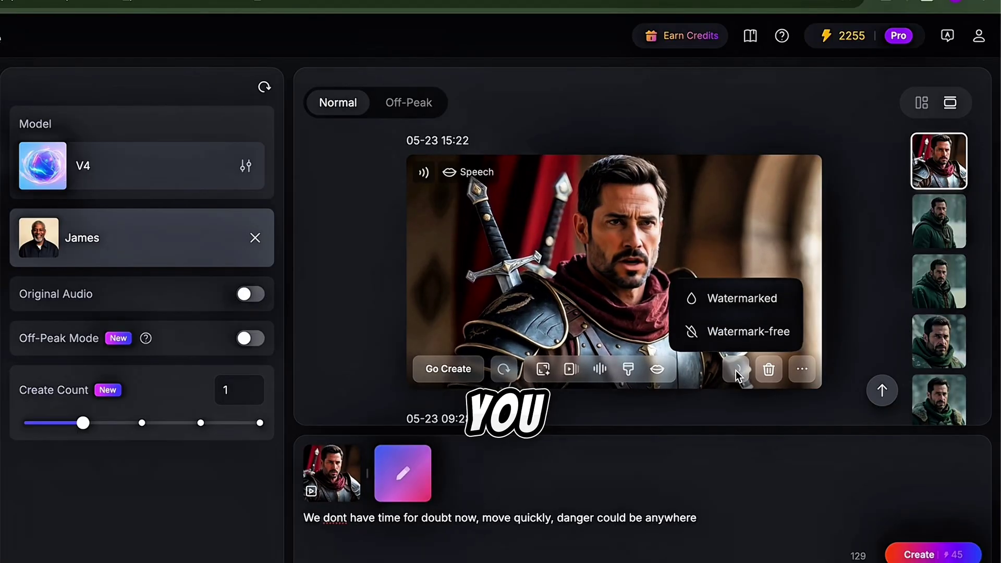
left_click(737, 370)
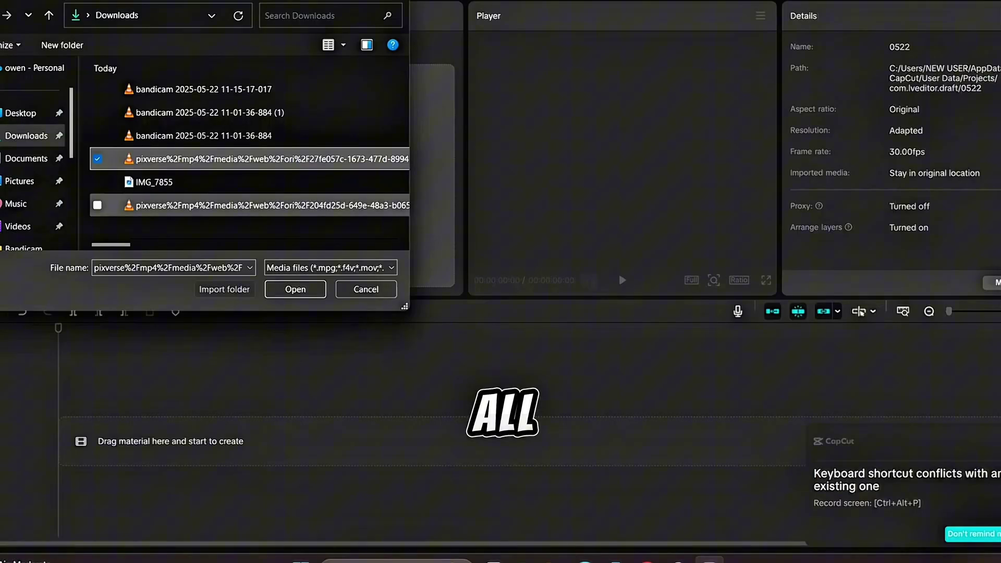
Switch to CapCut, import the downloaded clips and images, and add an armoured knight clip and IMG_7857.JPG to the timeline
left_click(260, 205)
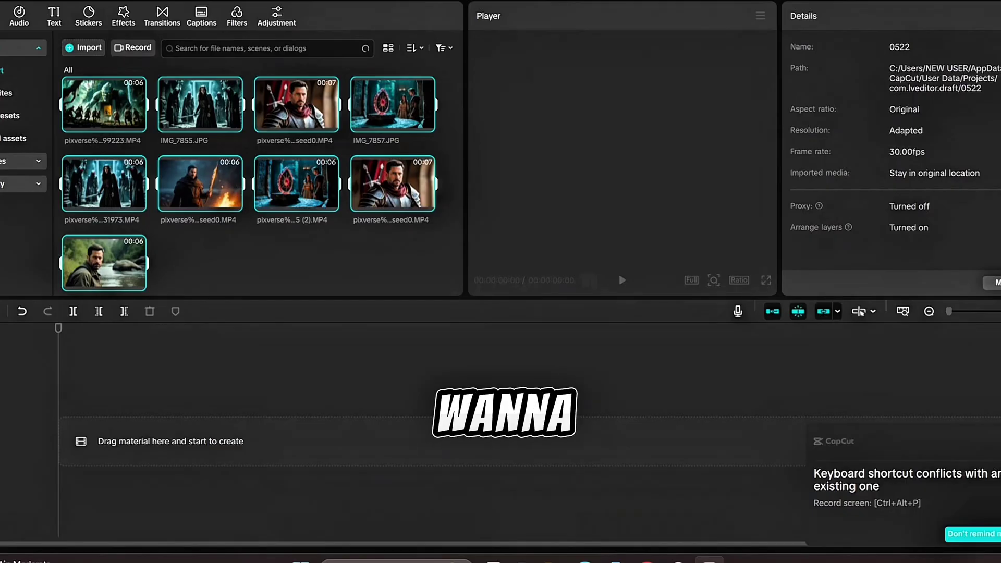
left_click(296, 105)
left_click(331, 123)
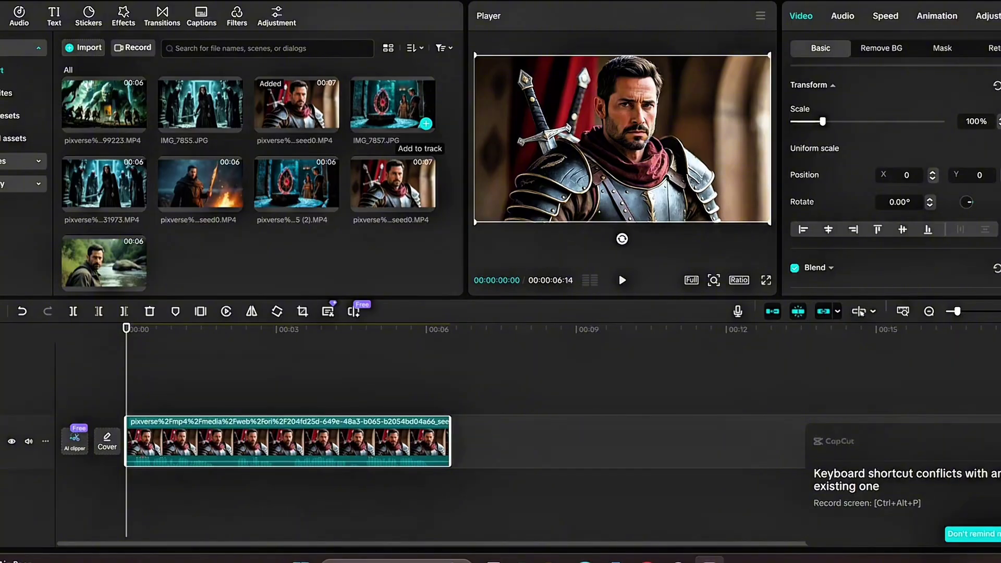
left_click(426, 123)
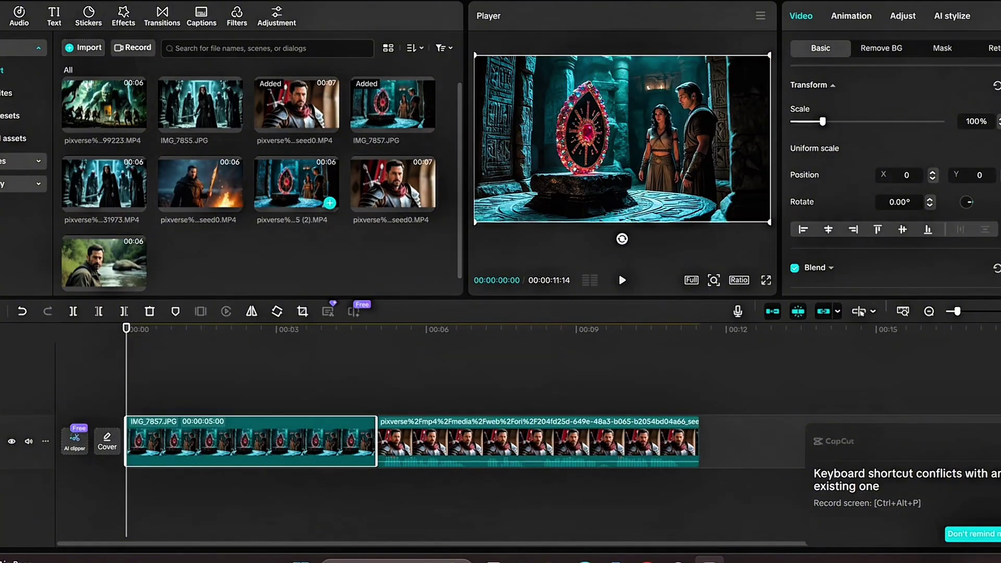
Append IMG_7855.JPG and the burning-sword, hooded-figures, second knight and riverside clips to the timeline in that order
left_click_drag(208, 113, 782, 440)
left_click_drag(233, 202, 886, 441)
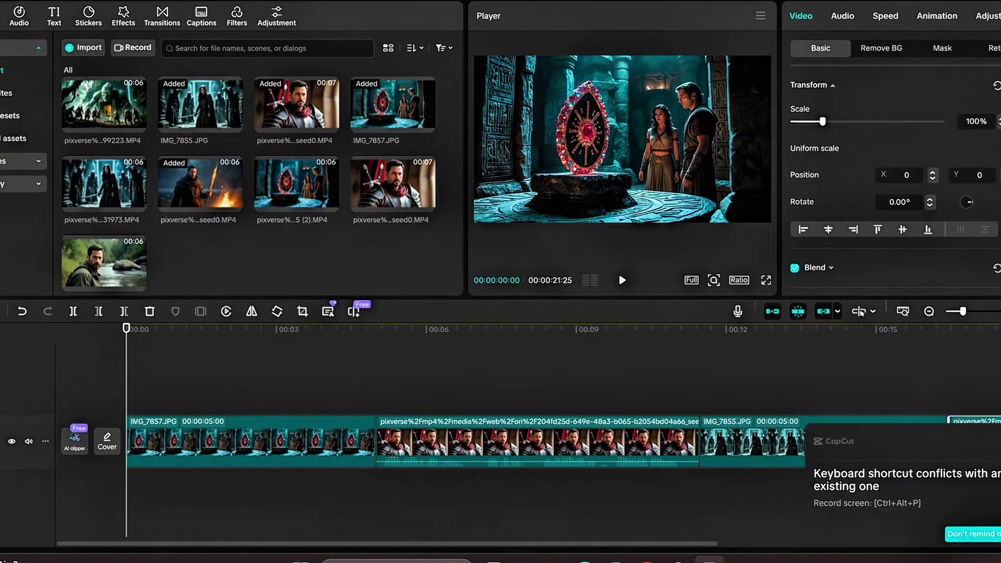
key("ctrl+minus")
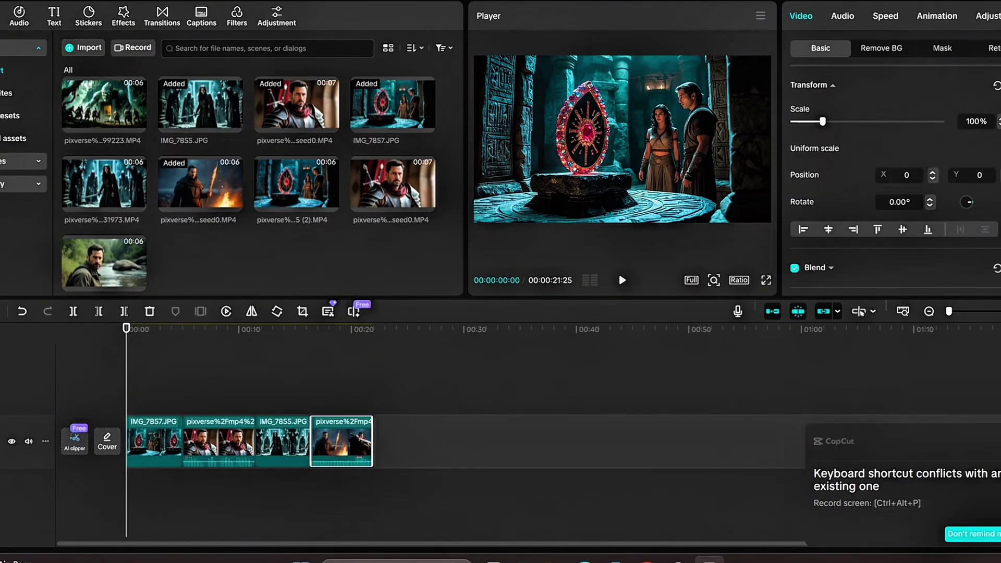
left_click_drag(104, 184, 459, 441)
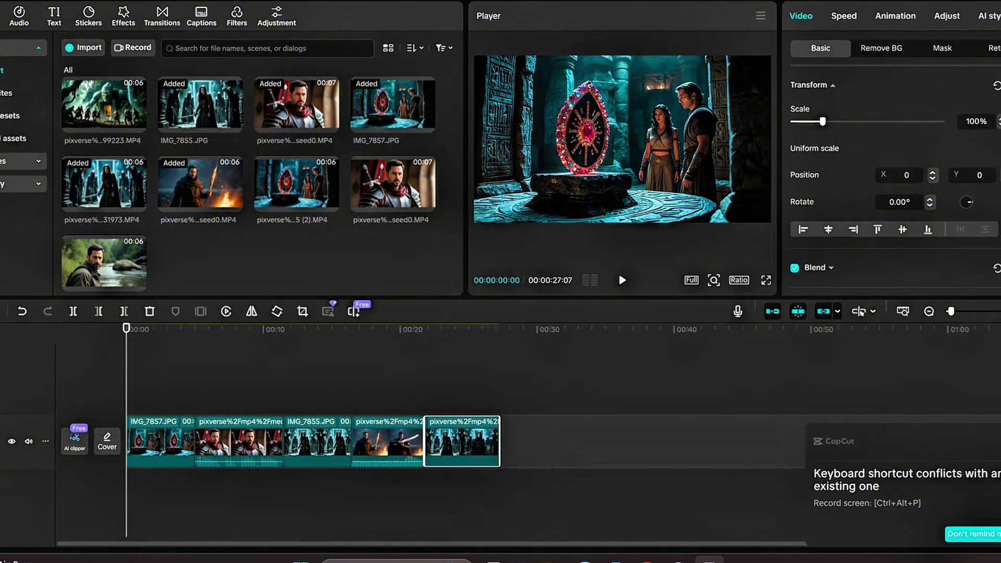
left_click_drag(396, 188, 542, 443)
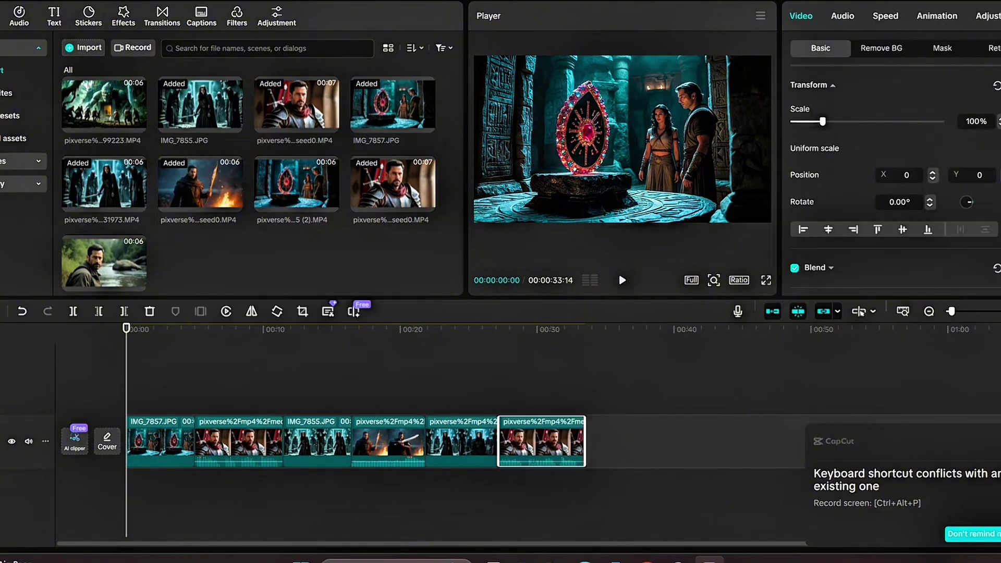
left_click_drag(105, 261, 620, 440)
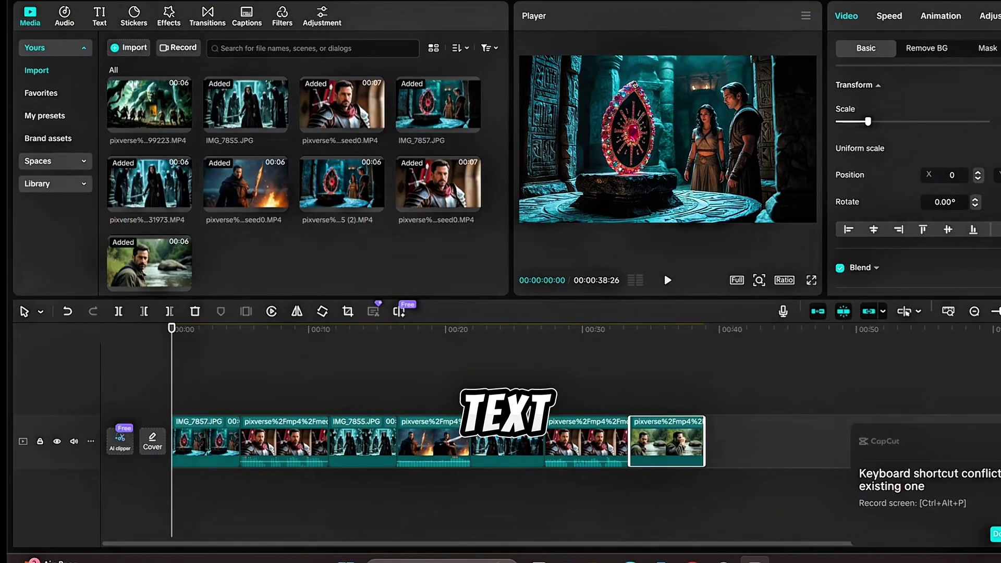
Generate automatic English captions from the speech in the timeline clips
left_click(54, 15)
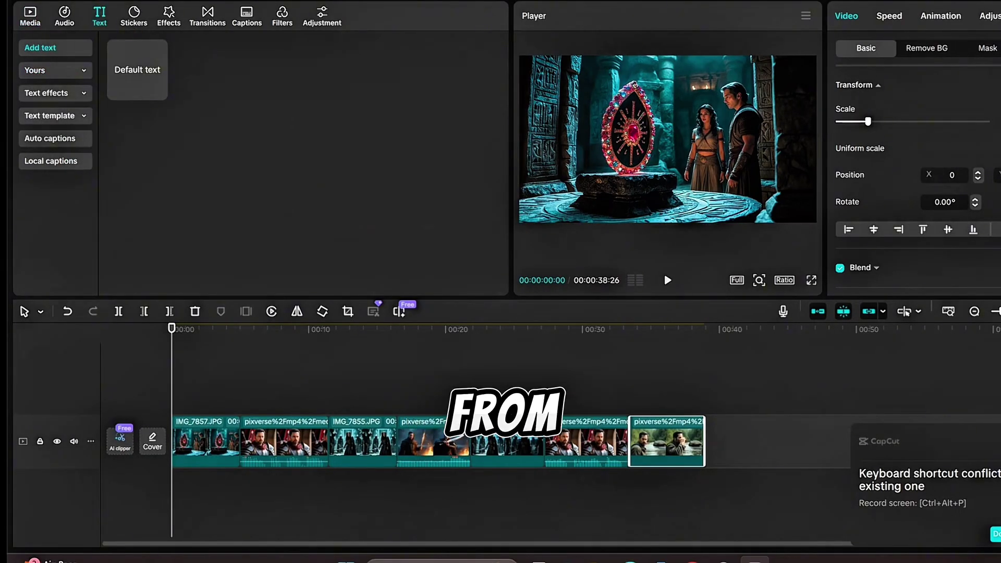
left_click(50, 138)
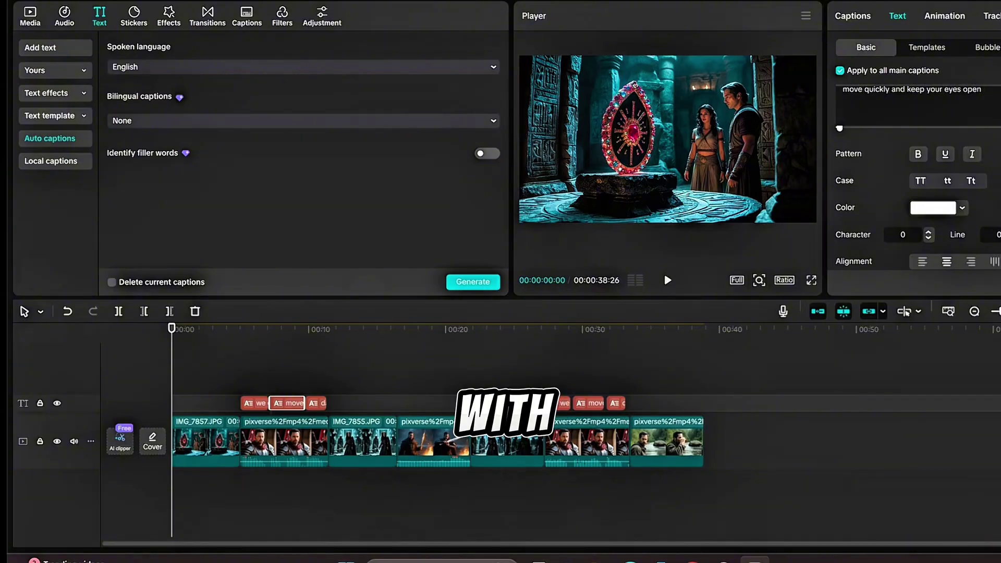
Browse the Camera and Blur transitions and place transitions at the cuts between the first four timeline clips
left_click(207, 16)
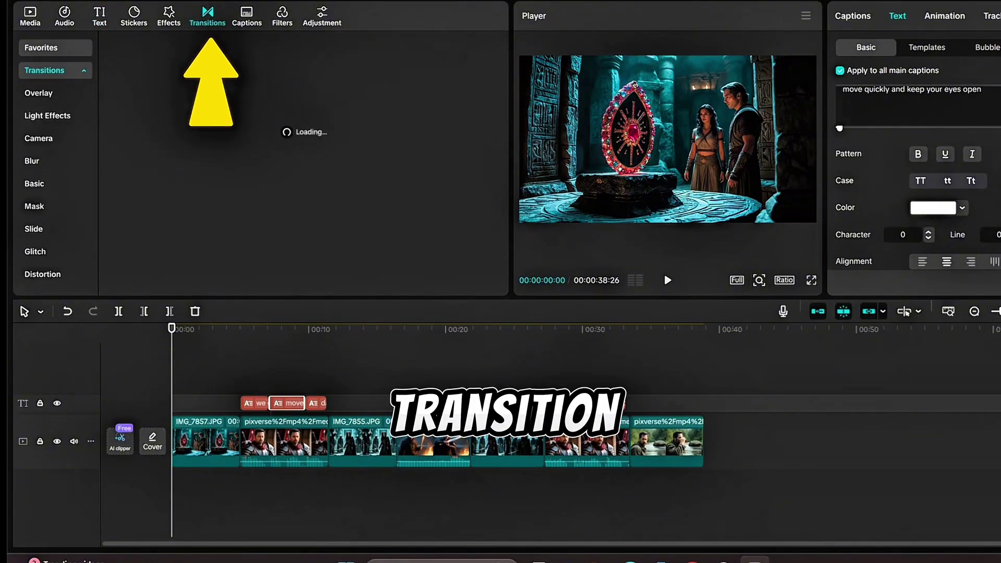
left_click(39, 138)
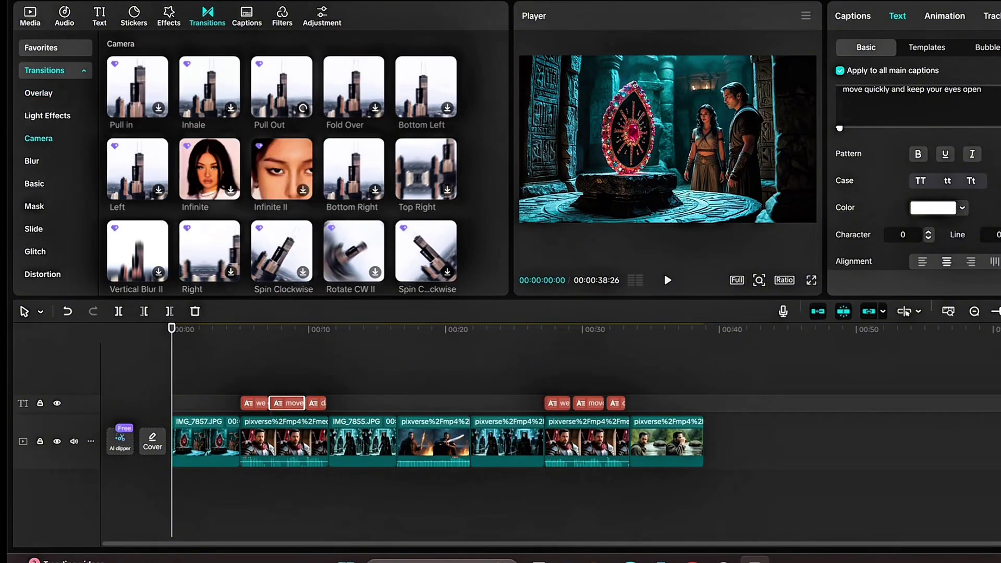
left_click(447, 272)
left_click(31, 161)
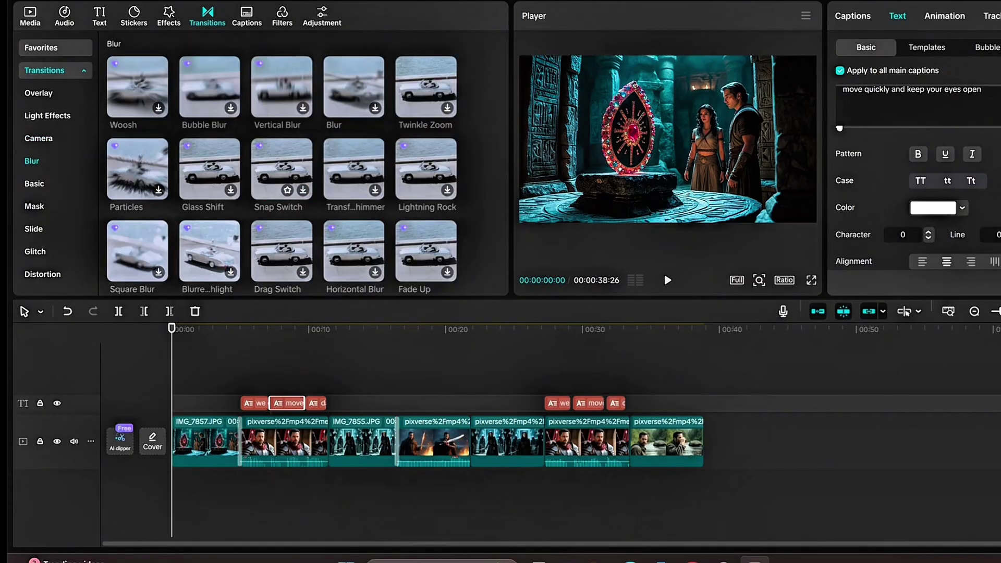
left_click_drag(418, 442, 328, 442)
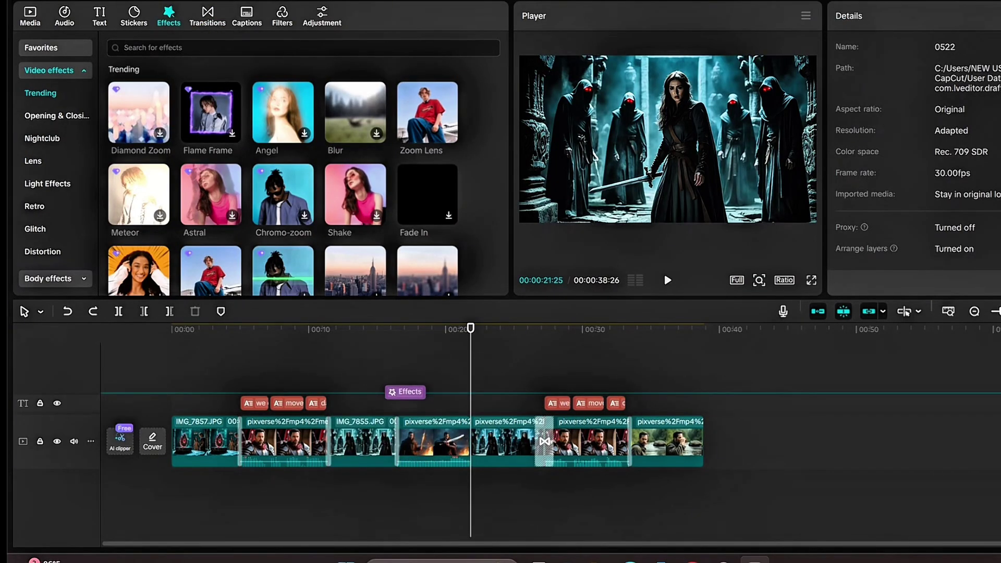
Add the Zoom Lens effect where the burning-sword clip begins and the Chromo-zoom effect over the opening image
left_click_drag(405, 391, 405, 386)
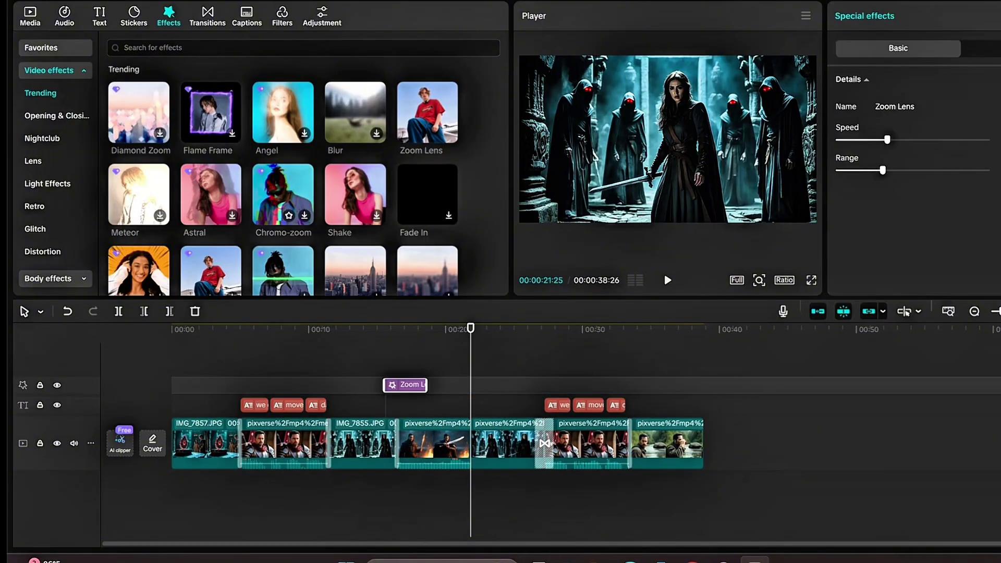
left_click_drag(302, 297, 225, 384)
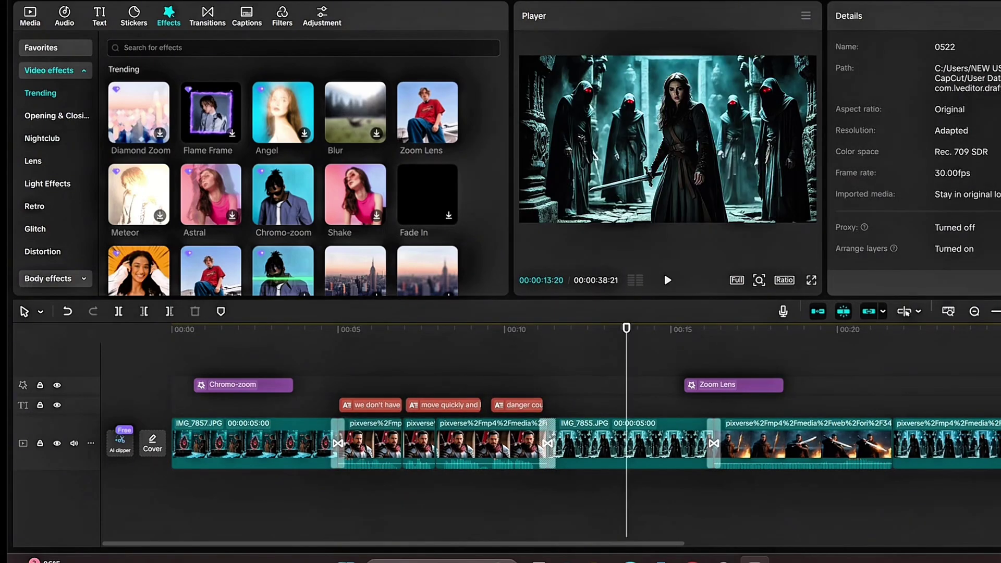
Open the export settings for the finished story film
left_click(713, 443)
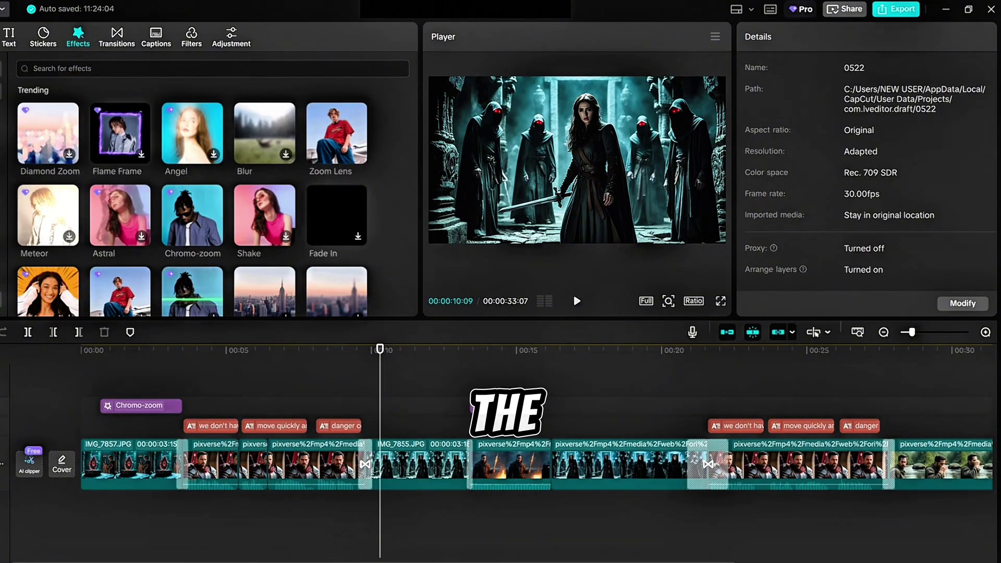
key("ctrl+e")
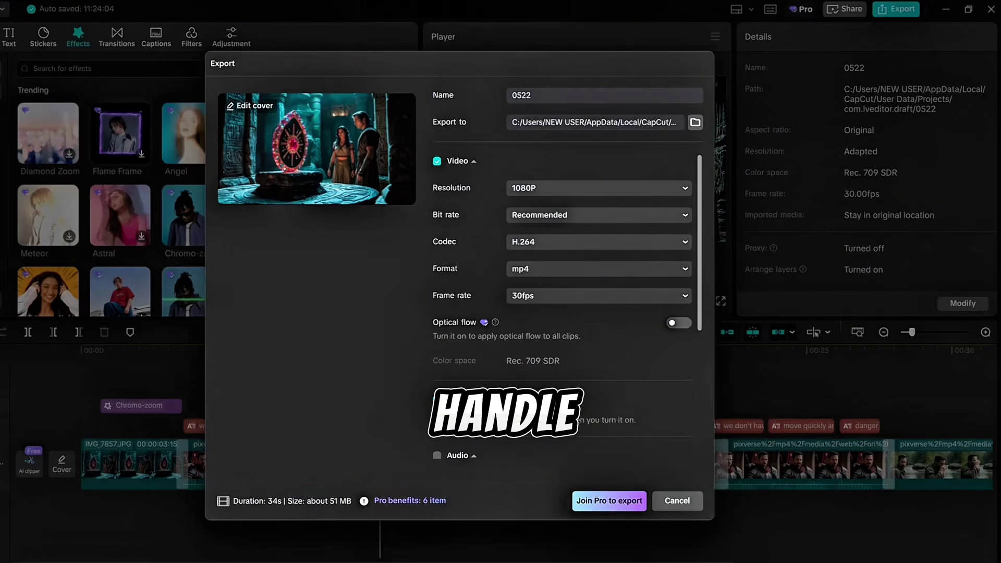